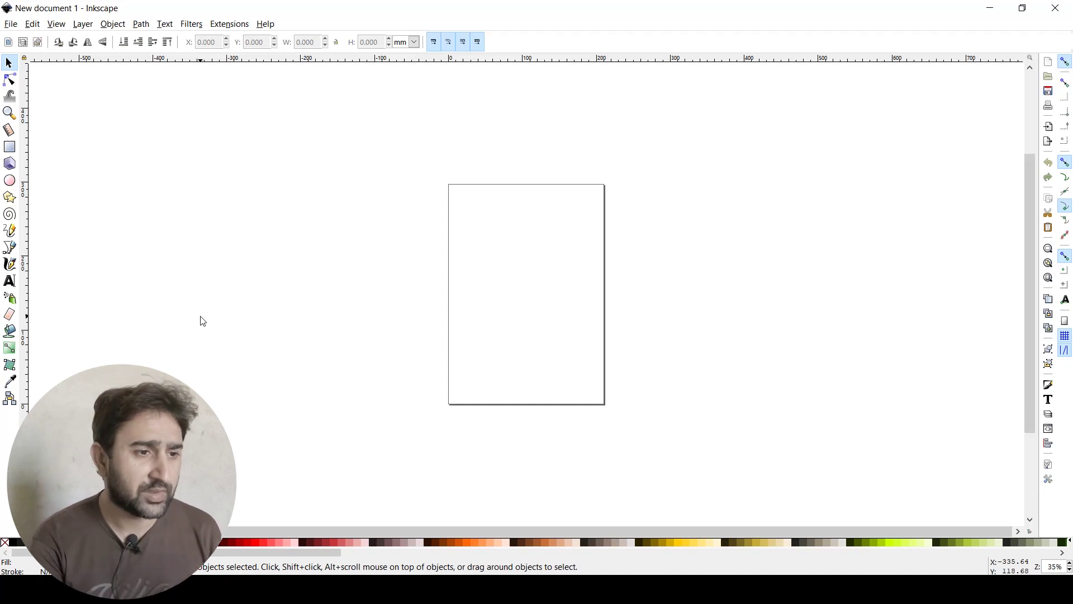
Open the document properties and set the custom page size units to inches
{"action": "left_click", "coordinate": [11, 24]}
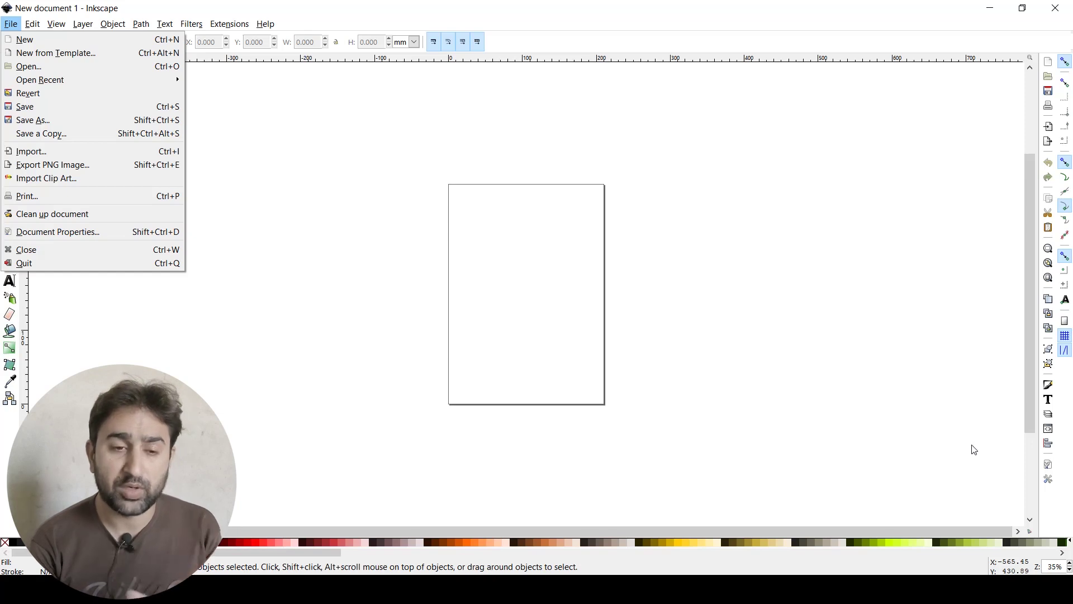
{"action": "left_click", "coordinate": [1049, 475]}
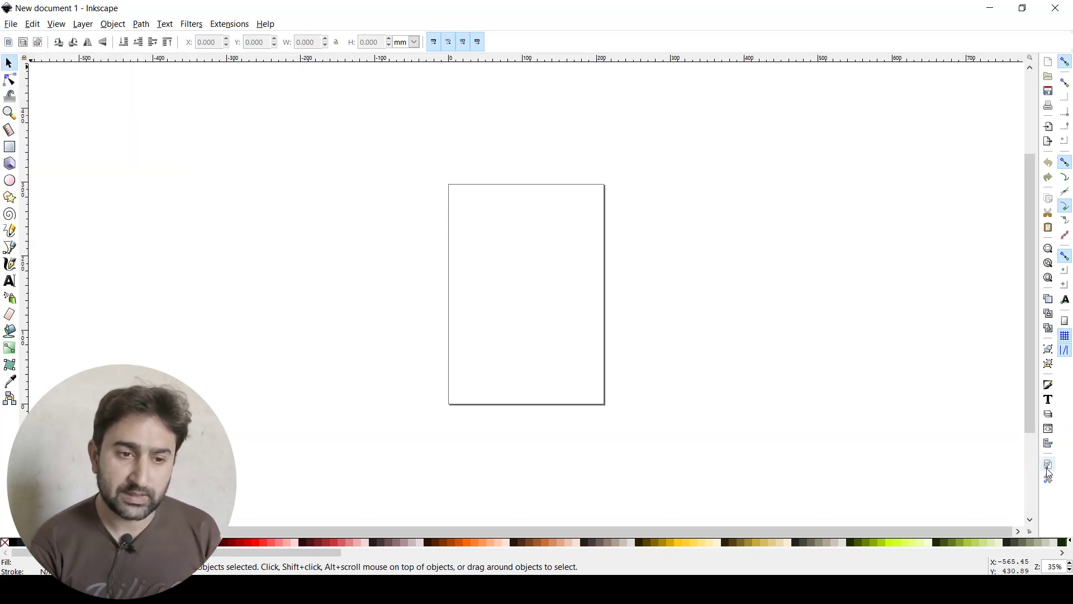
{"action": "left_click", "coordinate": [1049, 476]}
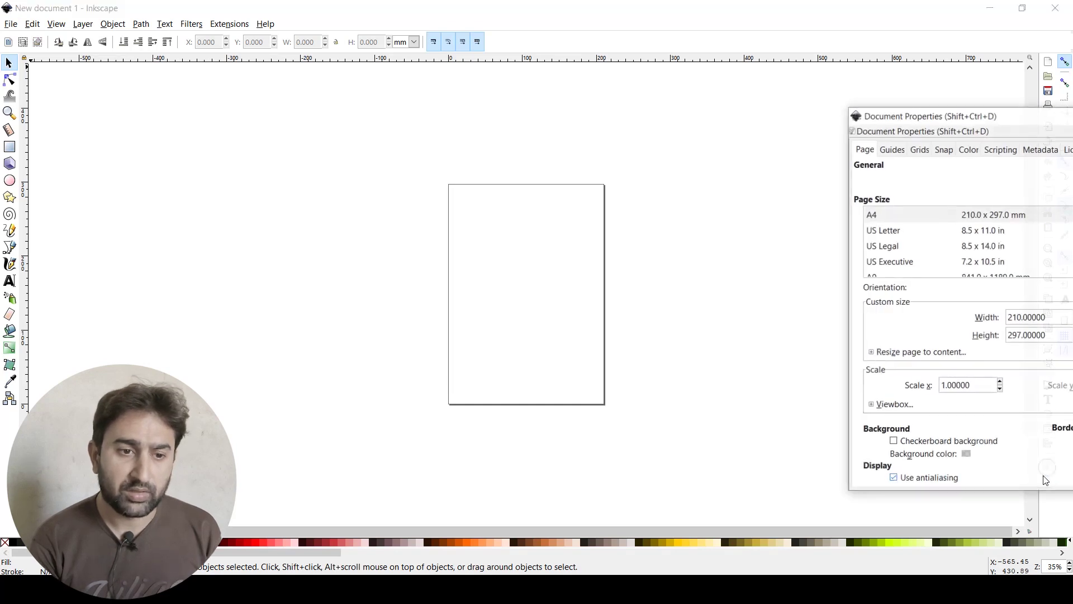
{"action": "left_click_drag", "start_coordinate": [935, 117], "coordinate": [585, 131]}
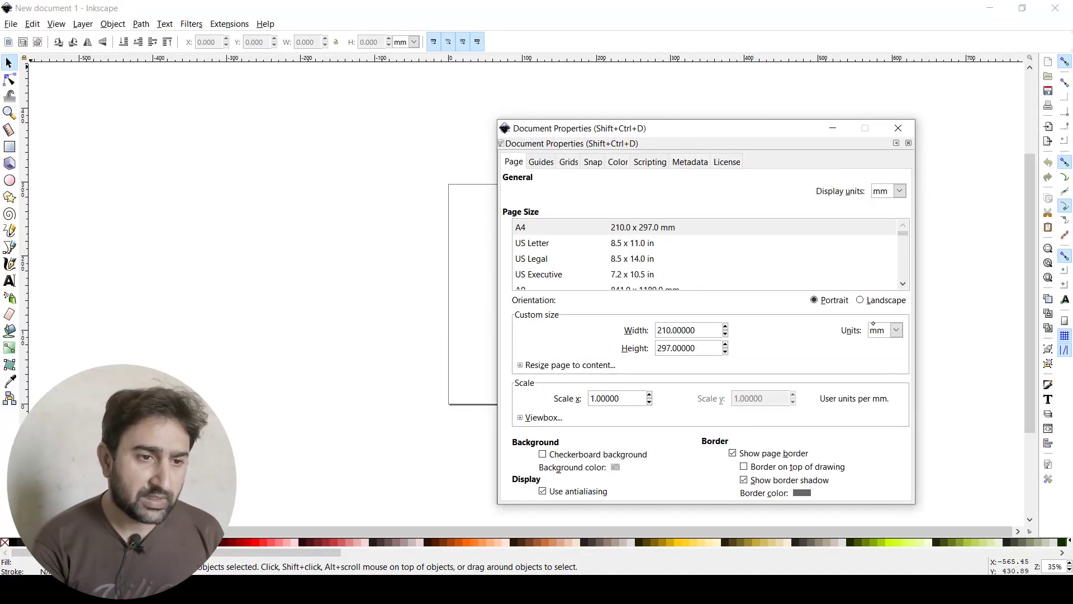
{"action": "left_click", "coordinate": [889, 332]}
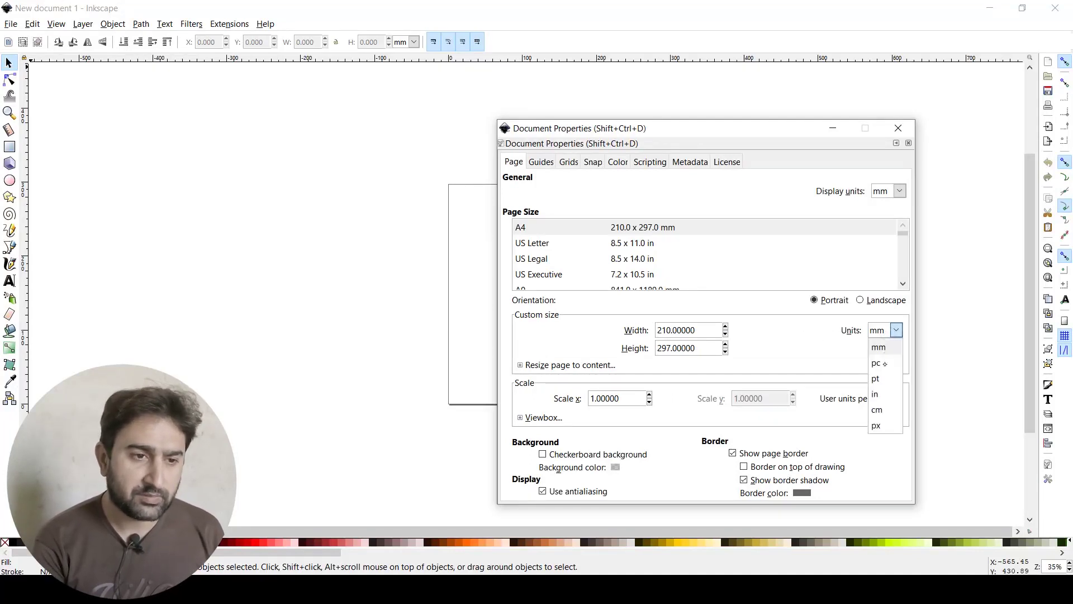
{"action": "left_click", "coordinate": [883, 396]}
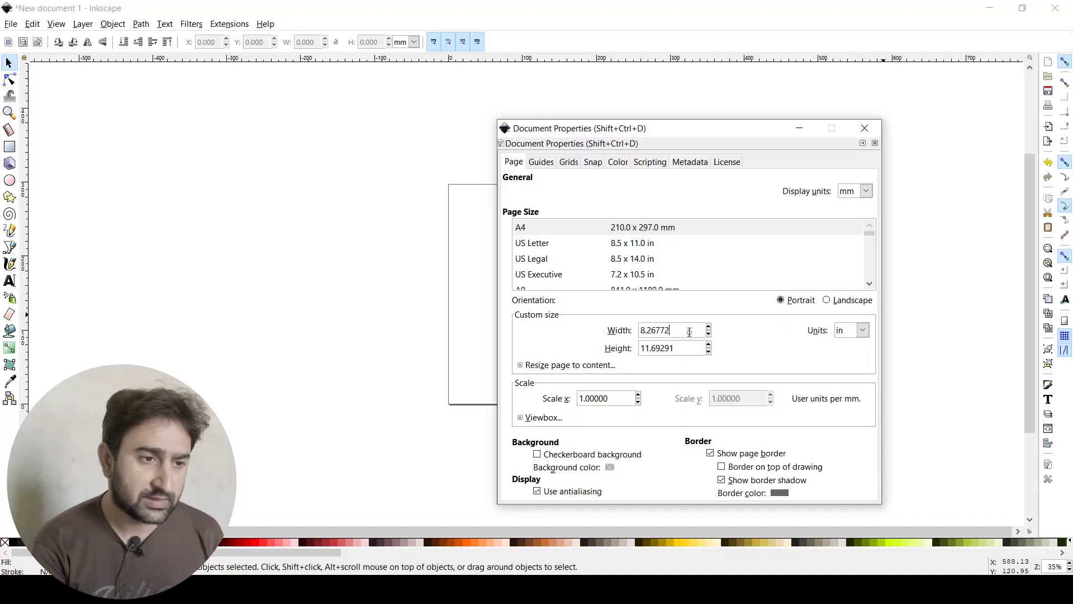
Set the custom page size to 15 in wide and 18 in high
{"action": "left_click_drag", "start_coordinate": [689, 332], "coordinate": [589, 329]}
{"action": "type", "text": "15"}
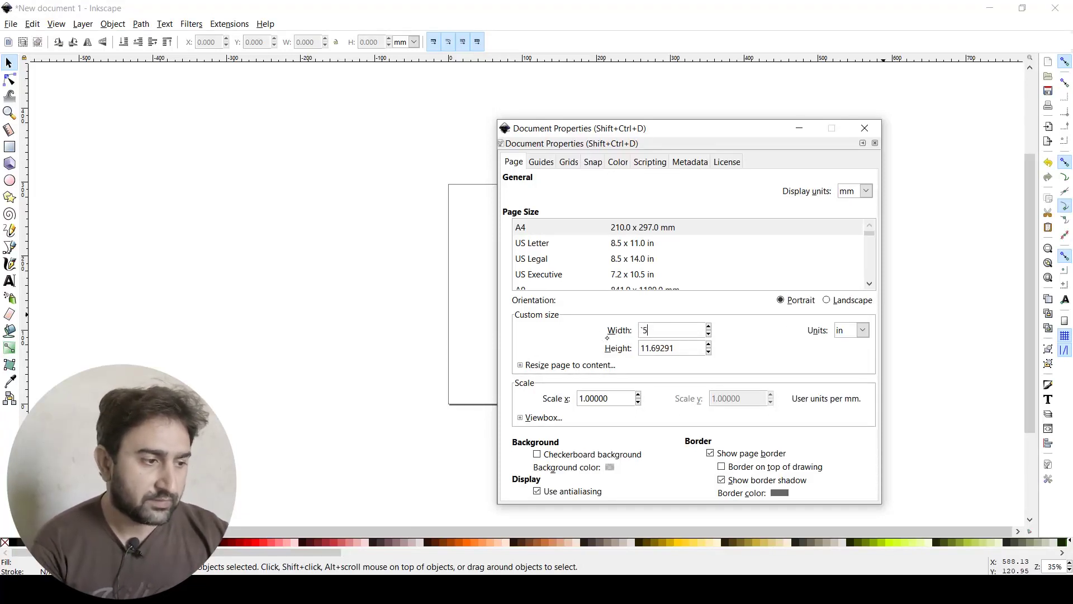
{"action": "key", "text": "BackSpace"}
{"action": "key", "text": "BackSpace"}
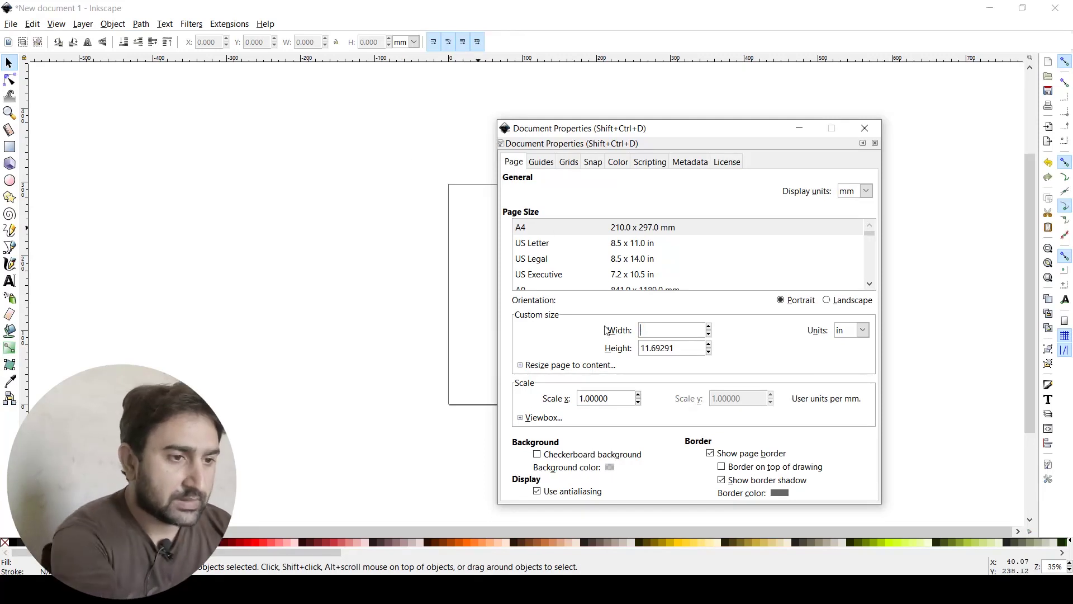
{"action": "type", "text": "15"}
{"action": "key", "text": "Tab"}
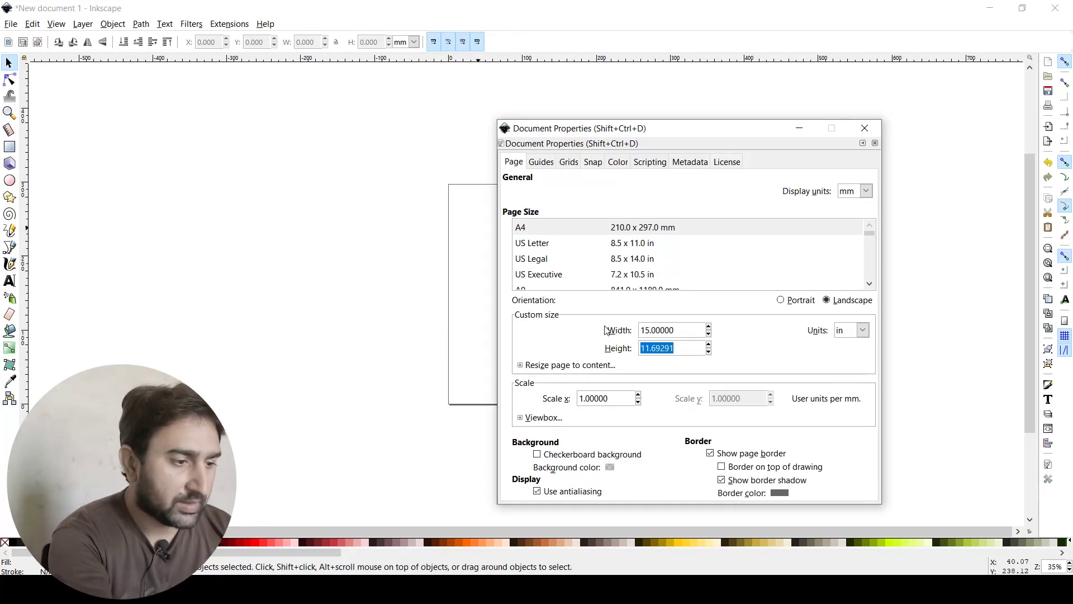
{"action": "type", "text": "1"}
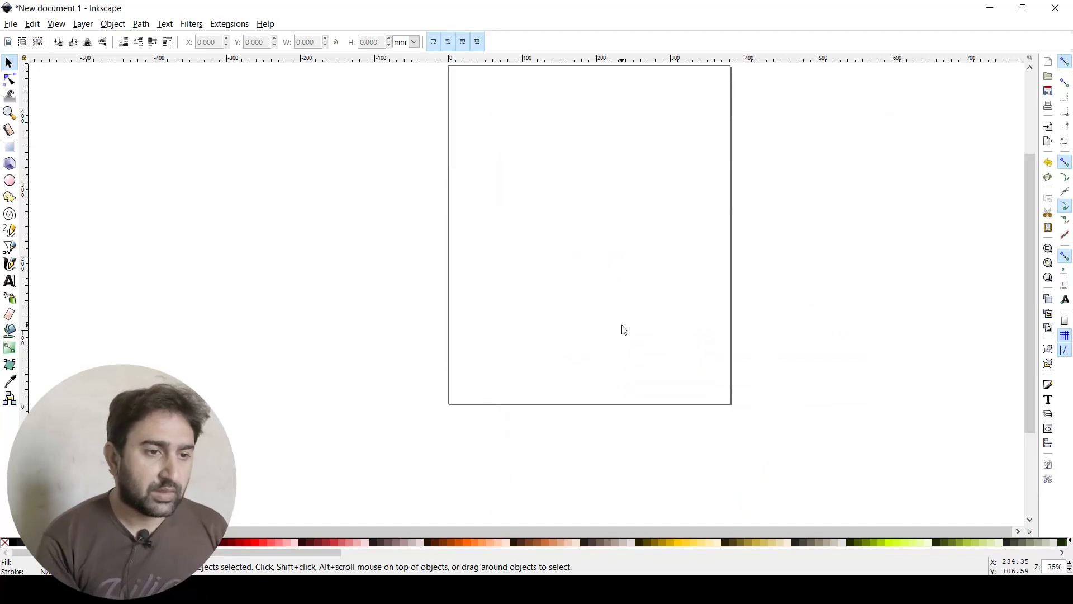
Zoom in to 70% and examine the upper part of the resized page
{"action": "scroll", "coordinate": [622, 326], "scroll_direction": "up", "scroll_amount": 6}
{"action": "scroll", "coordinate": [622, 326], "scroll_direction": "down", "scroll_amount": 2}
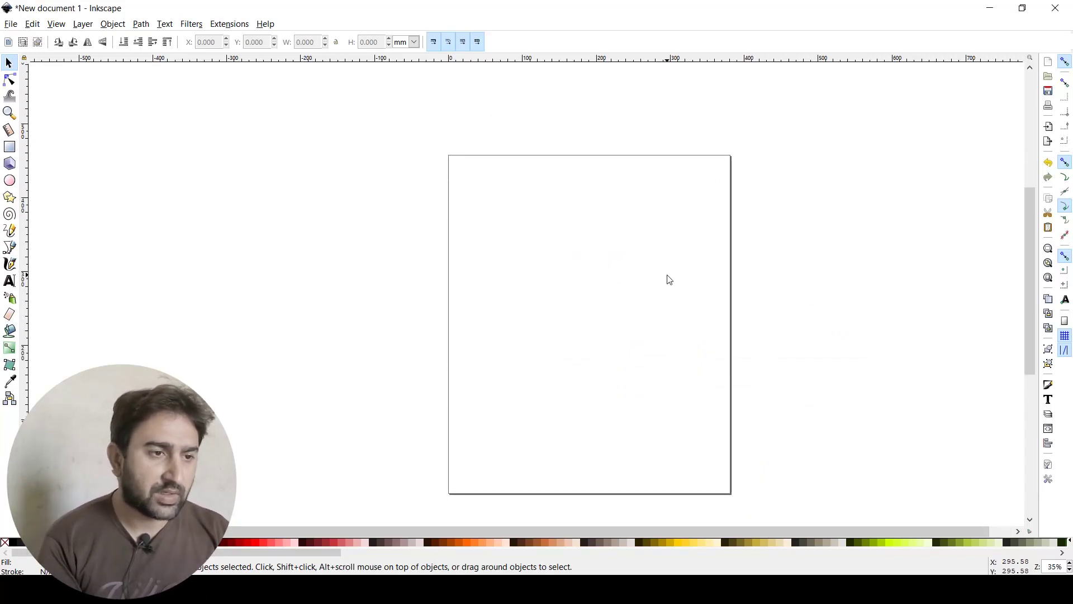
{"action": "scroll", "coordinate": [668, 280], "scroll_direction": "down", "scroll_amount": 2}
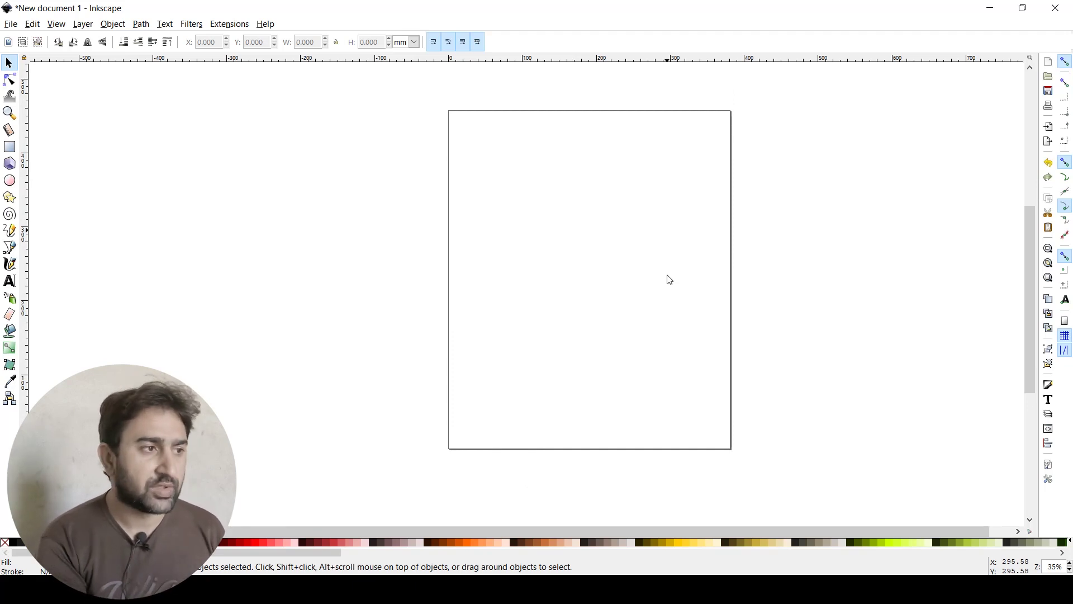
{"action": "left_click", "coordinate": [9, 113]}
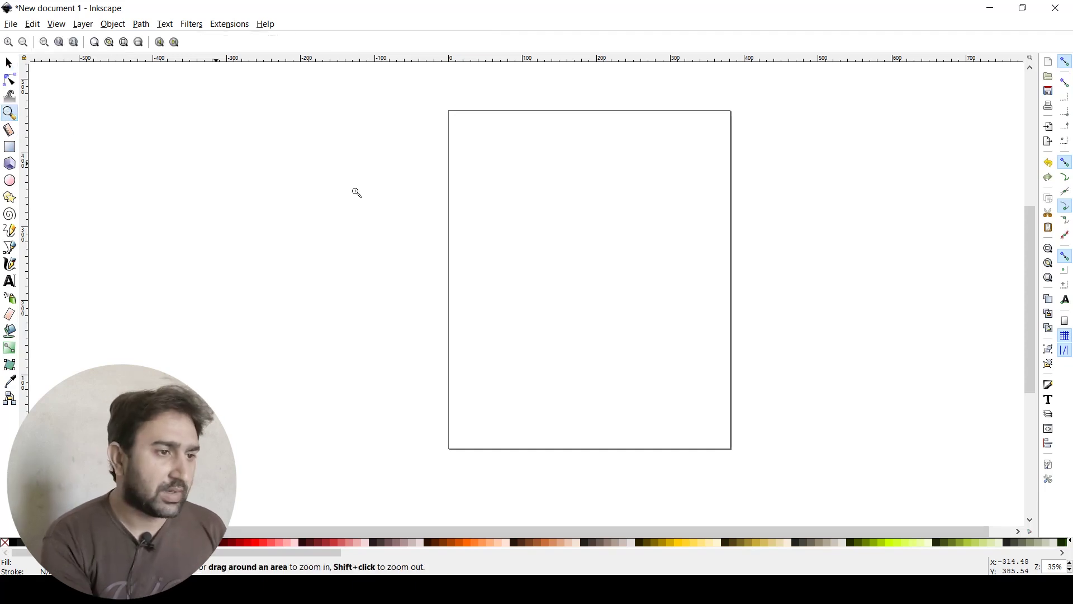
{"action": "left_click", "coordinate": [604, 262]}
{"action": "scroll", "coordinate": [604, 262], "scroll_direction": "up", "scroll_amount": 3}
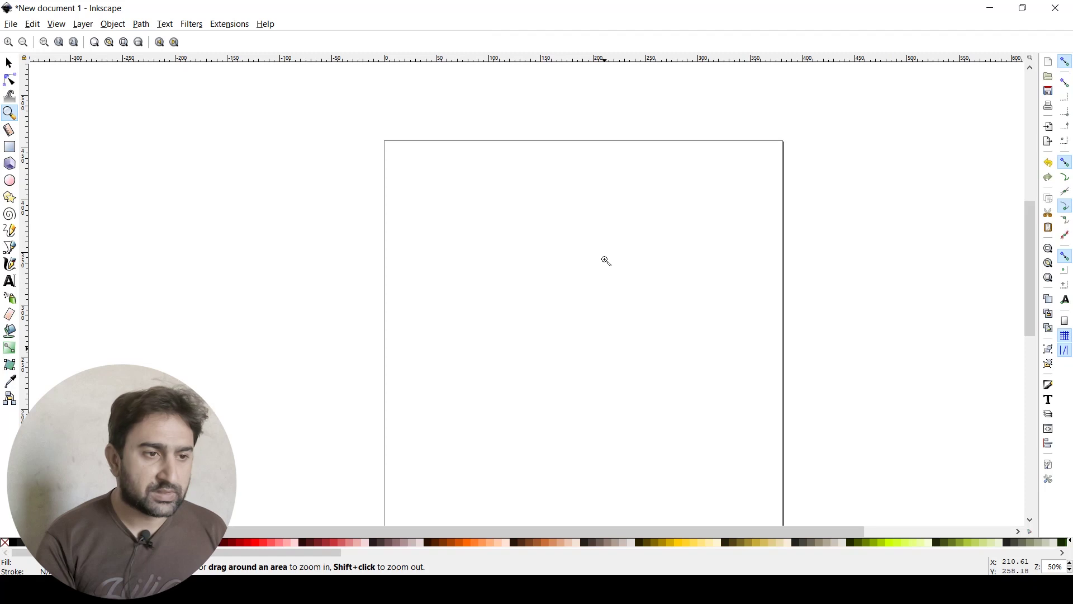
{"action": "left_click", "coordinate": [606, 261]}
{"action": "scroll", "coordinate": [606, 262], "scroll_direction": "down", "scroll_amount": 10}
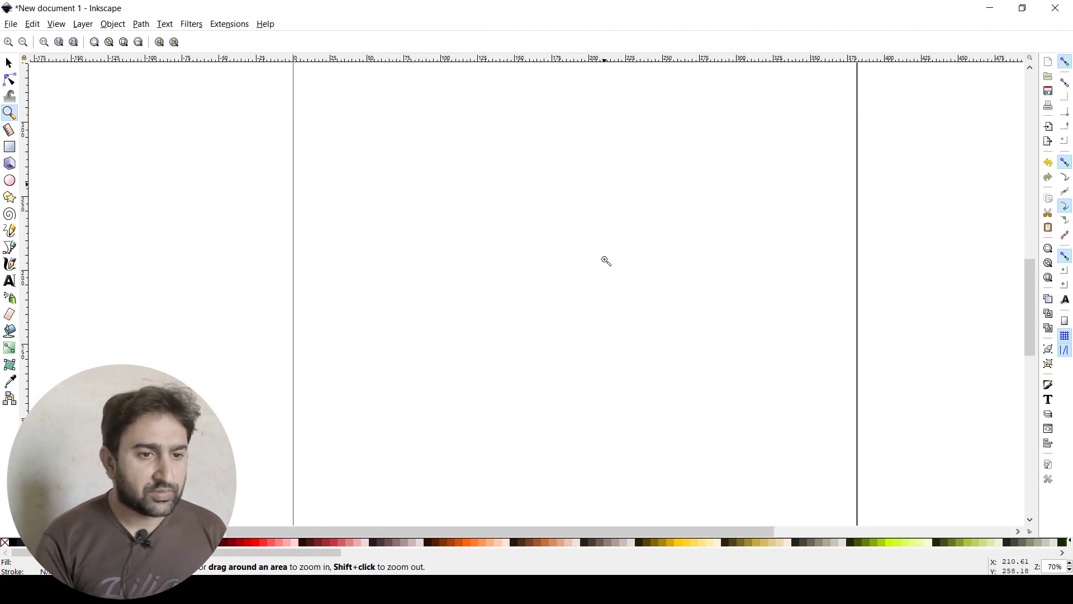
{"action": "scroll", "coordinate": [605, 261], "scroll_direction": "up", "scroll_amount": 10}
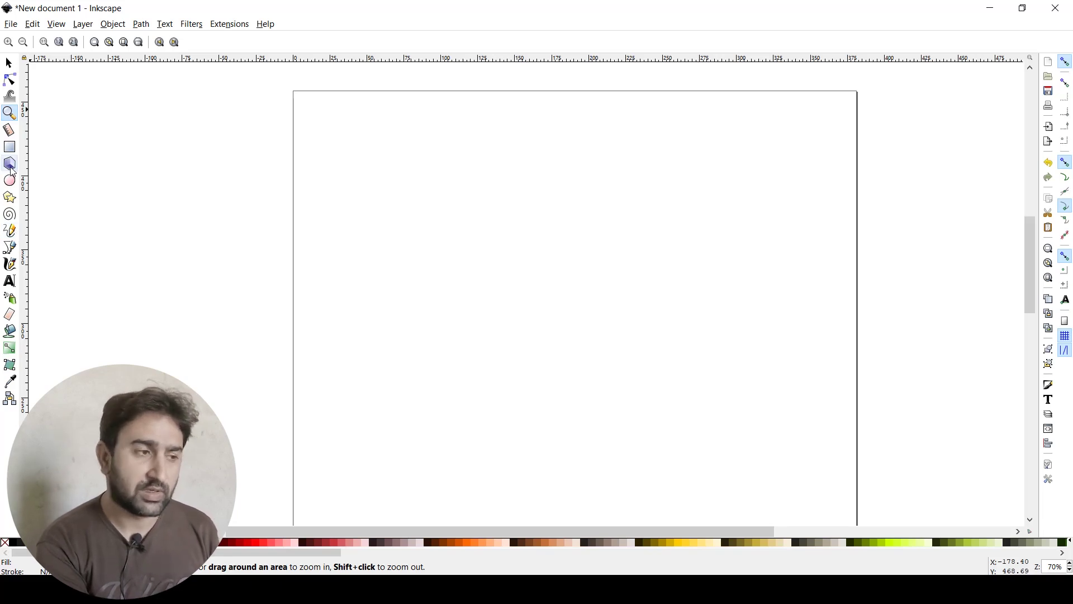
Draw a closed, curved ghost outline with the Bezier tool in the page's upper middle, with a rounded head and wavy lower edge
{"action": "left_click", "coordinate": [10, 248]}
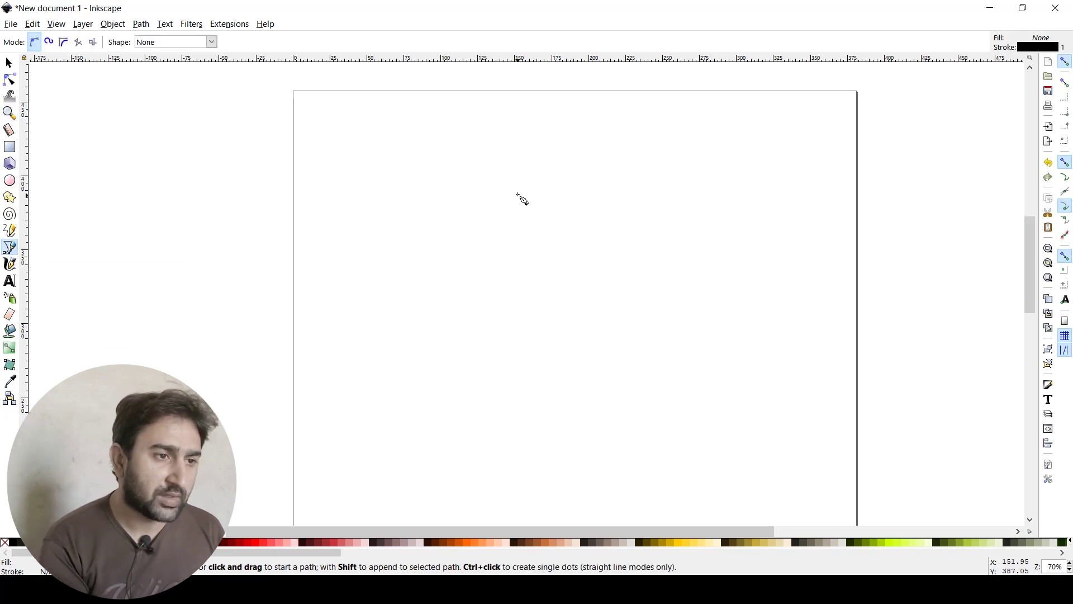
{"action": "key", "text": "alt+Tab"}
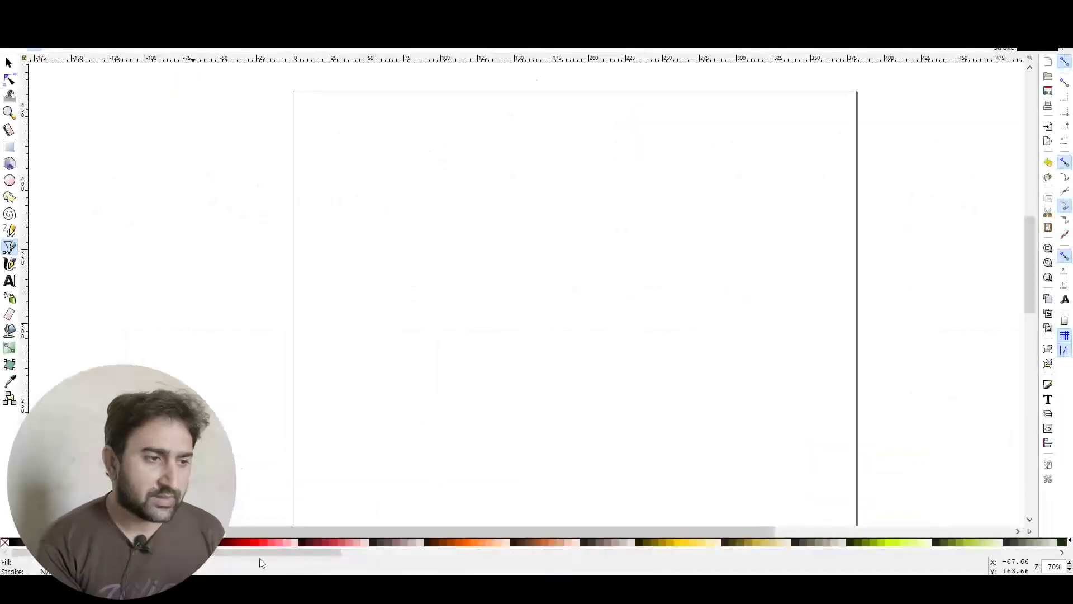
{"action": "left_click_drag", "start_coordinate": [500, 195], "coordinate": [519, 166]}
{"action": "left_click_drag", "start_coordinate": [524, 177], "coordinate": [526, 178]}
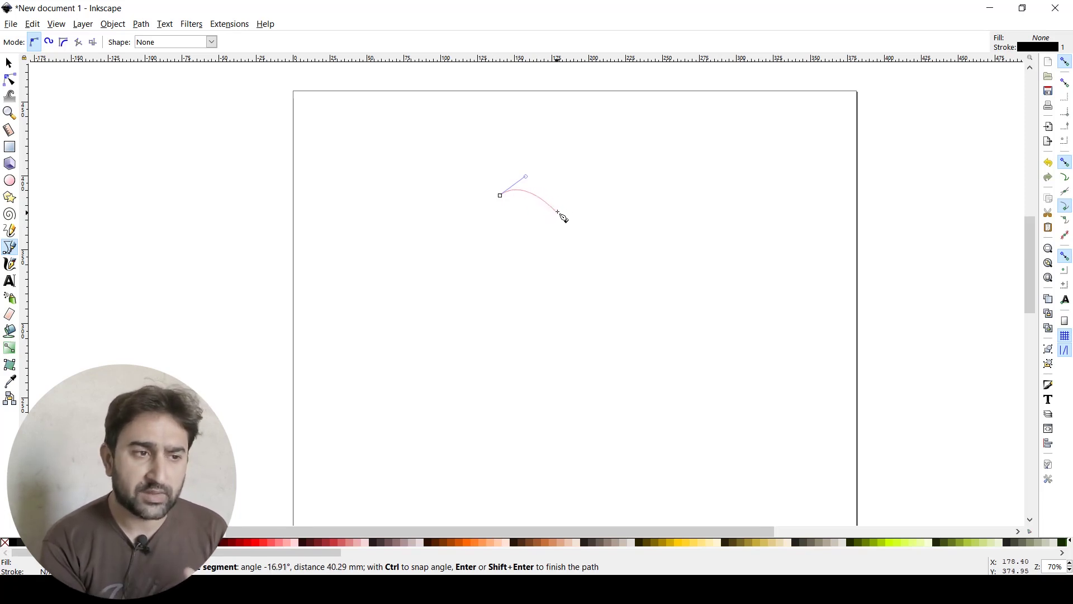
{"action": "mouse_move", "coordinate": [580, 211]}
{"action": "left_mouse_down"}
{"action": "mouse_move", "coordinate": [592, 226]}
{"action": "mouse_move", "coordinate": [582, 230]}
{"action": "left_mouse_up"}
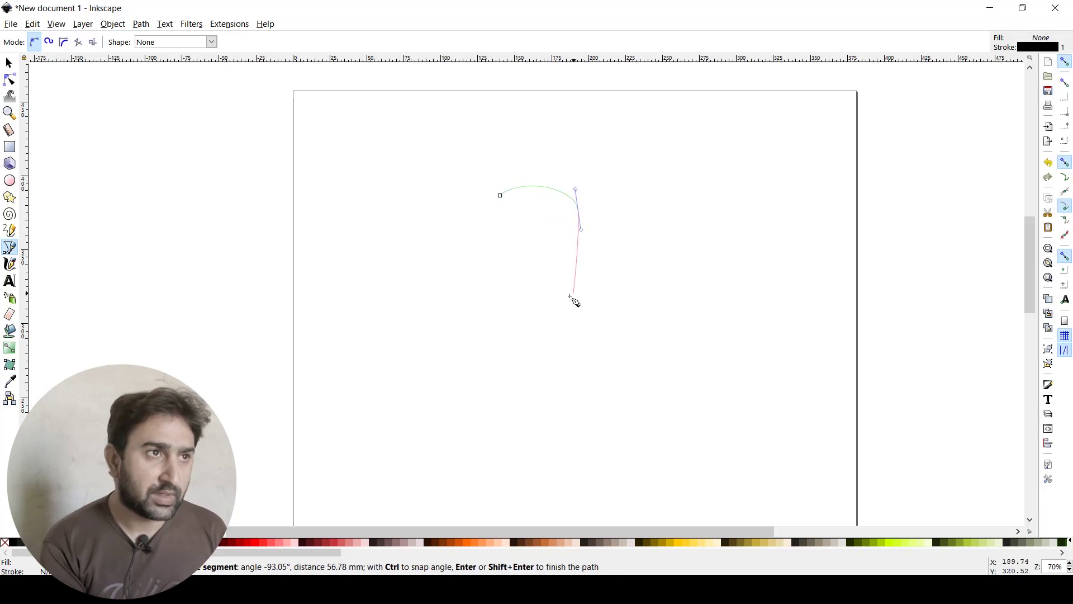
{"action": "left_click_drag", "start_coordinate": [602, 298], "coordinate": [510, 334]}
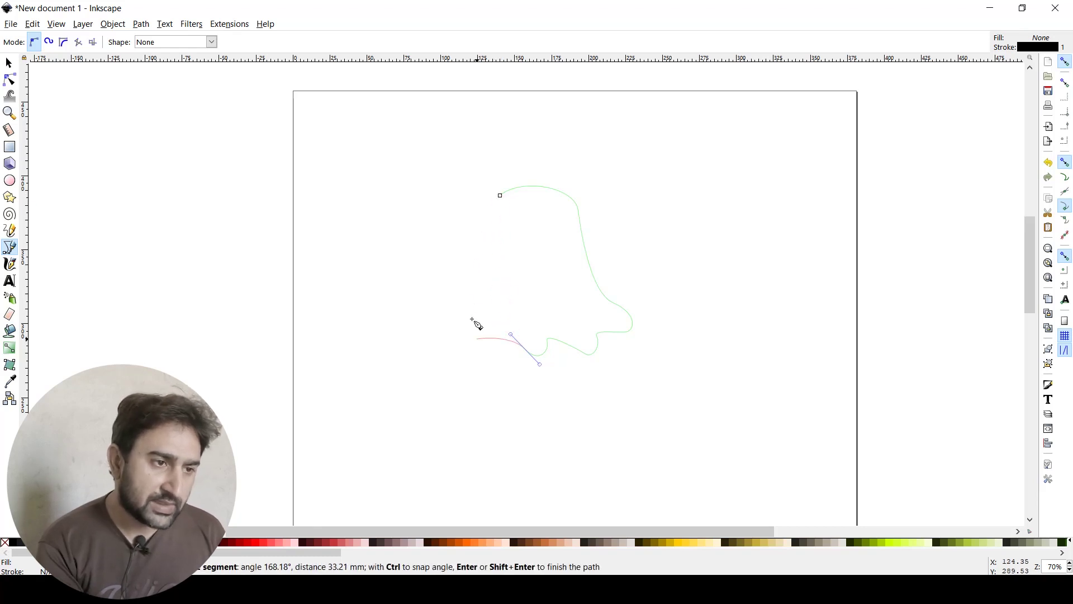
{"action": "left_click_drag", "start_coordinate": [482, 263], "coordinate": [476, 239]}
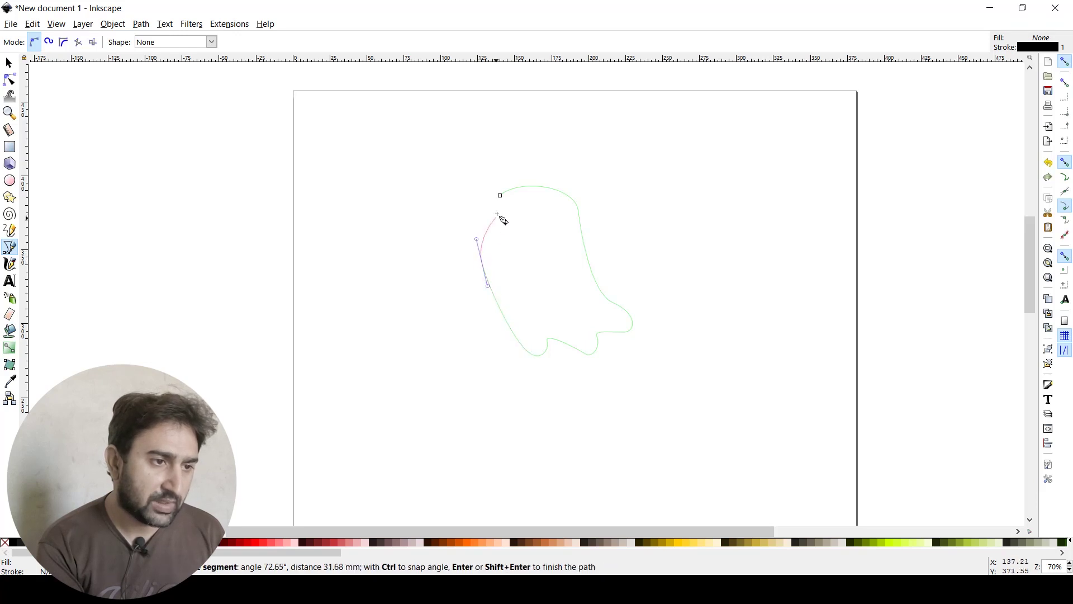
{"action": "left_click_drag", "start_coordinate": [500, 195], "coordinate": [520, 187]}
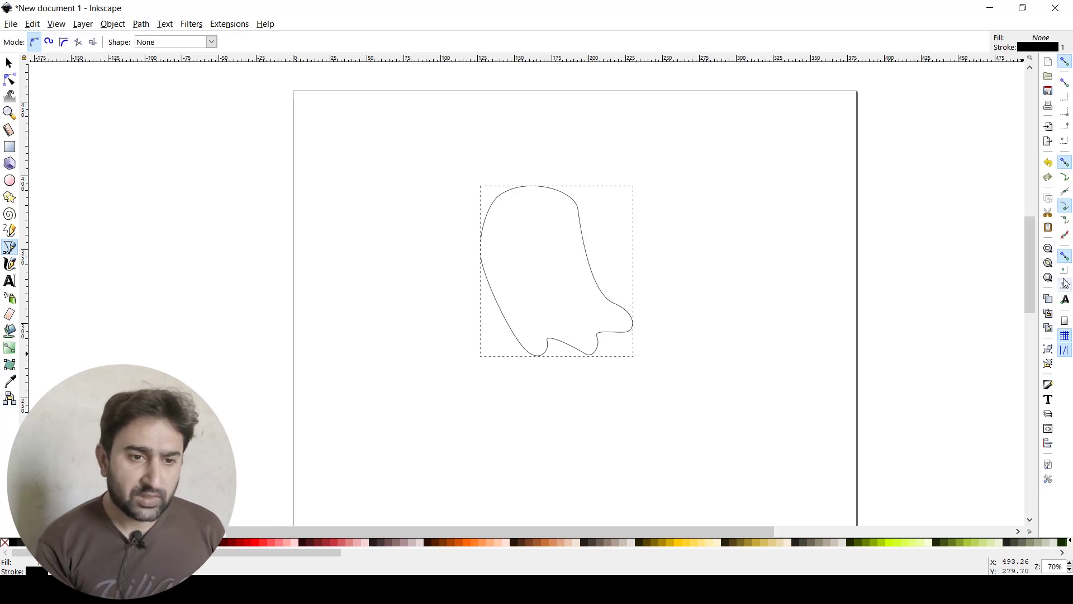
Give the ghost shape a flat white fill by raising the HSL lightness to 255
{"action": "left_click", "coordinate": [1048, 385]}
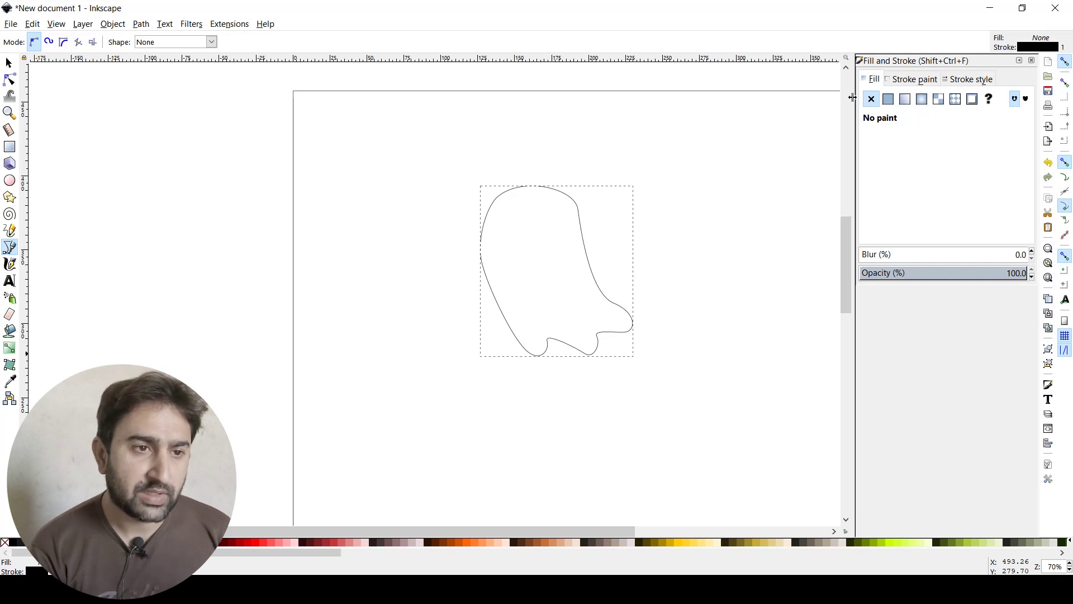
{"action": "left_click", "coordinate": [888, 101]}
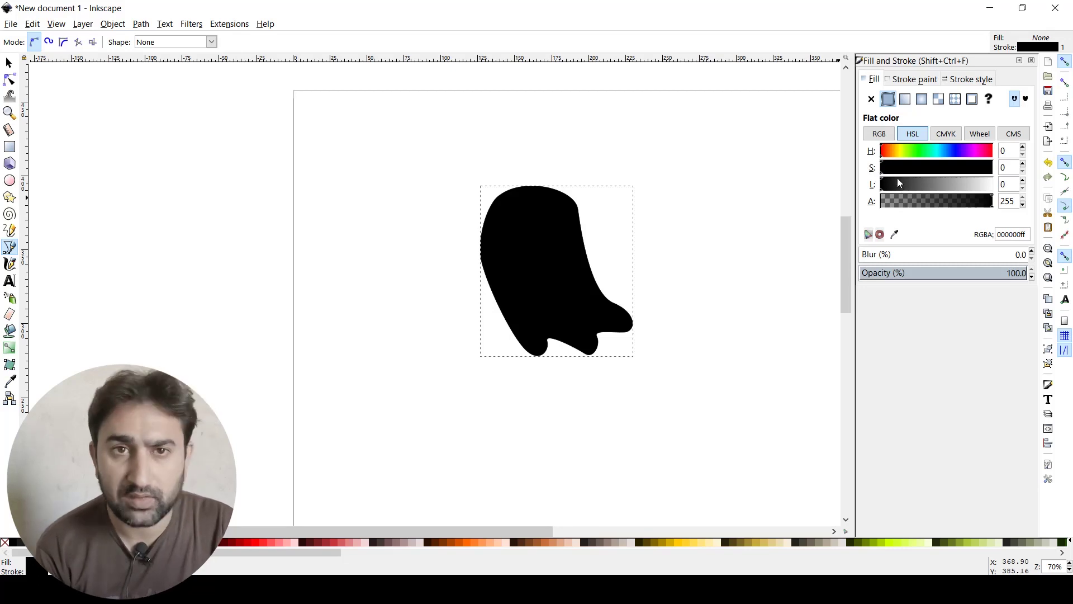
{"action": "left_click", "coordinate": [879, 135]}
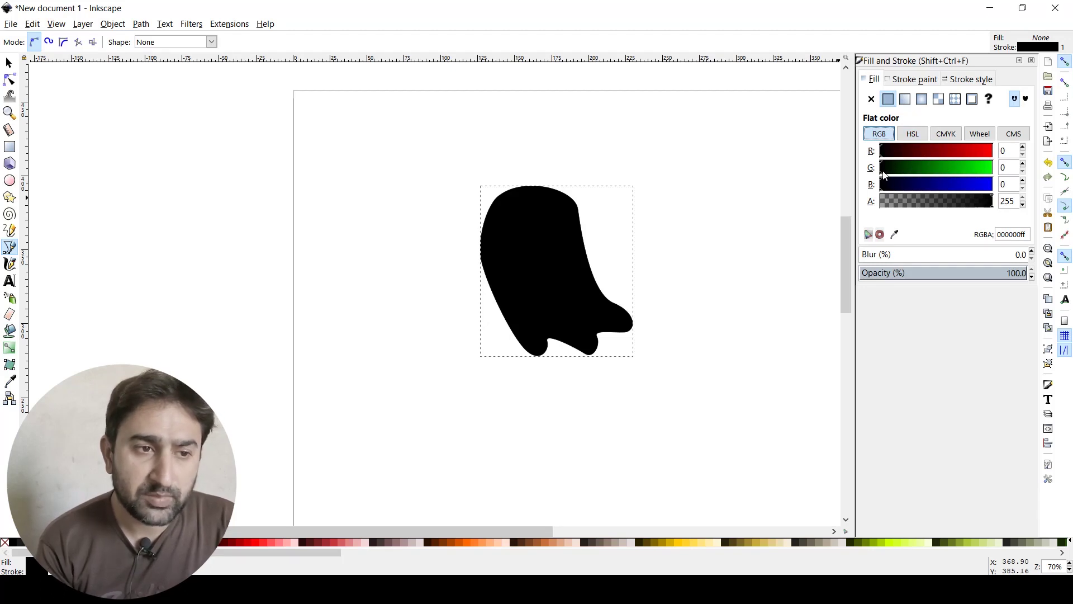
{"action": "left_click", "coordinate": [912, 137]}
{"action": "left_click_drag", "start_coordinate": [885, 194], "coordinate": [1000, 190]}
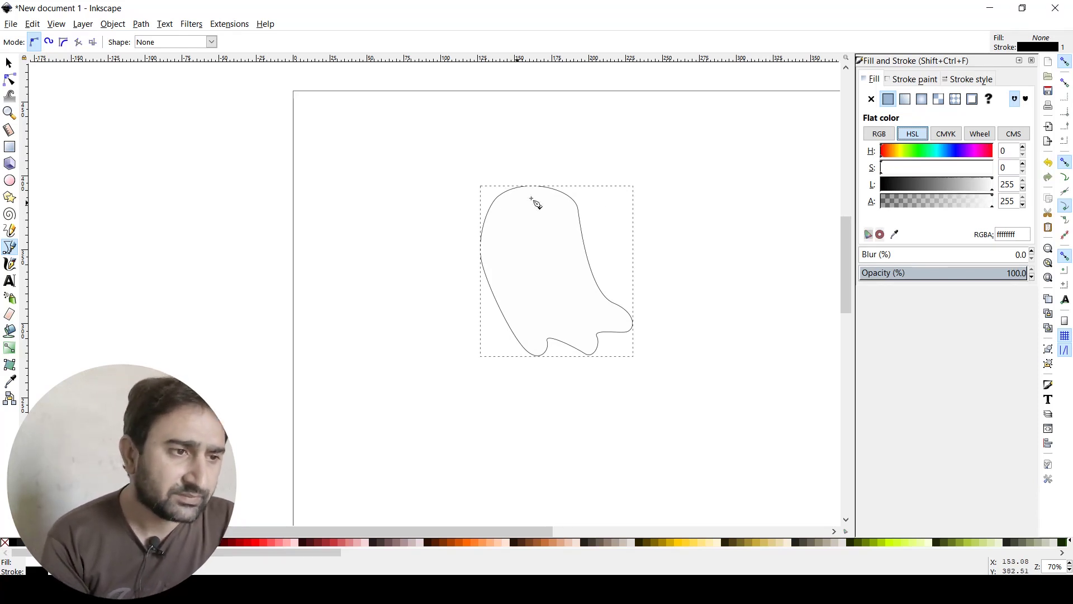
Increase the ghost outline's stroke width to 1.265 mm
{"action": "left_click", "coordinate": [915, 80]}
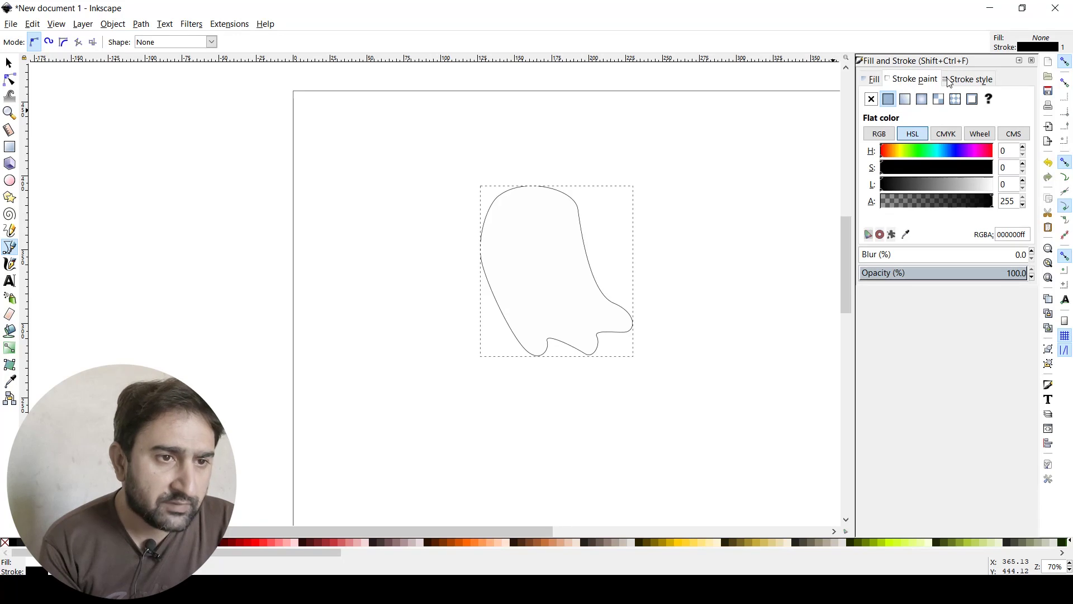
{"action": "left_click", "coordinate": [963, 82]}
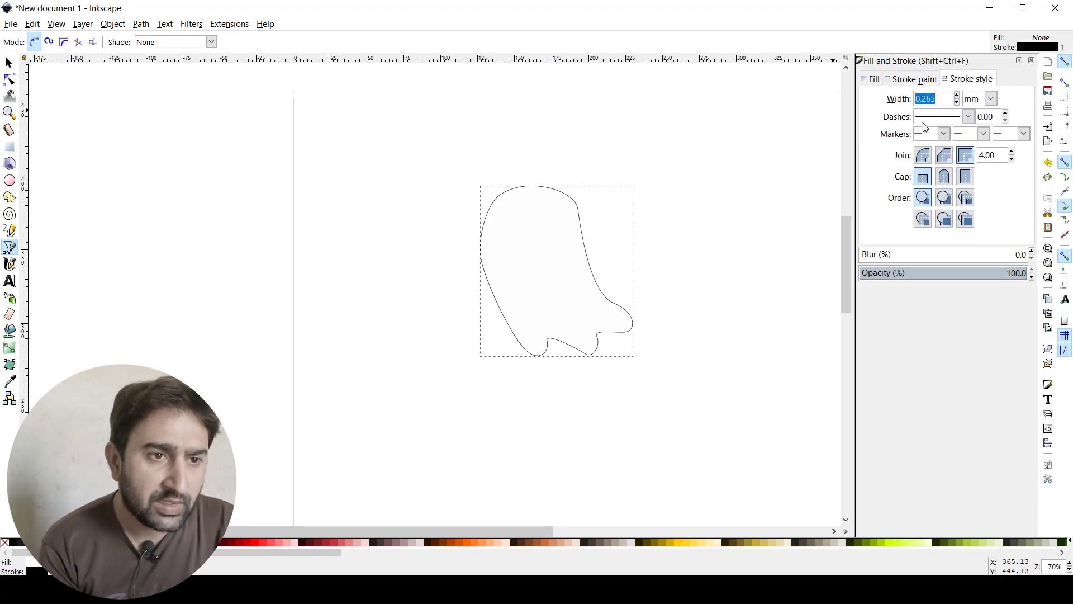
{"action": "left_click", "coordinate": [957, 96]}
{"action": "left_click", "coordinate": [956, 97]}
{"action": "left_click", "coordinate": [956, 96]}
{"action": "left_click", "coordinate": [957, 96]}
{"action": "left_click", "coordinate": [957, 96]}
{"action": "left_click", "coordinate": [957, 96]}
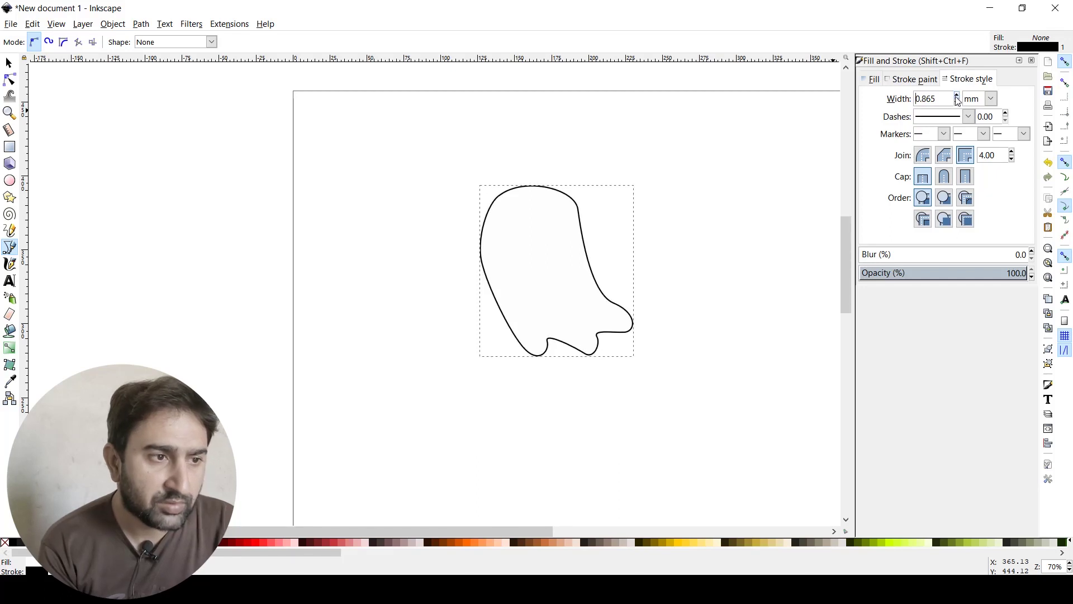
{"action": "left_click", "coordinate": [957, 96]}
{"action": "left_click", "coordinate": [957, 96]}
{"action": "left_click", "coordinate": [957, 96]}
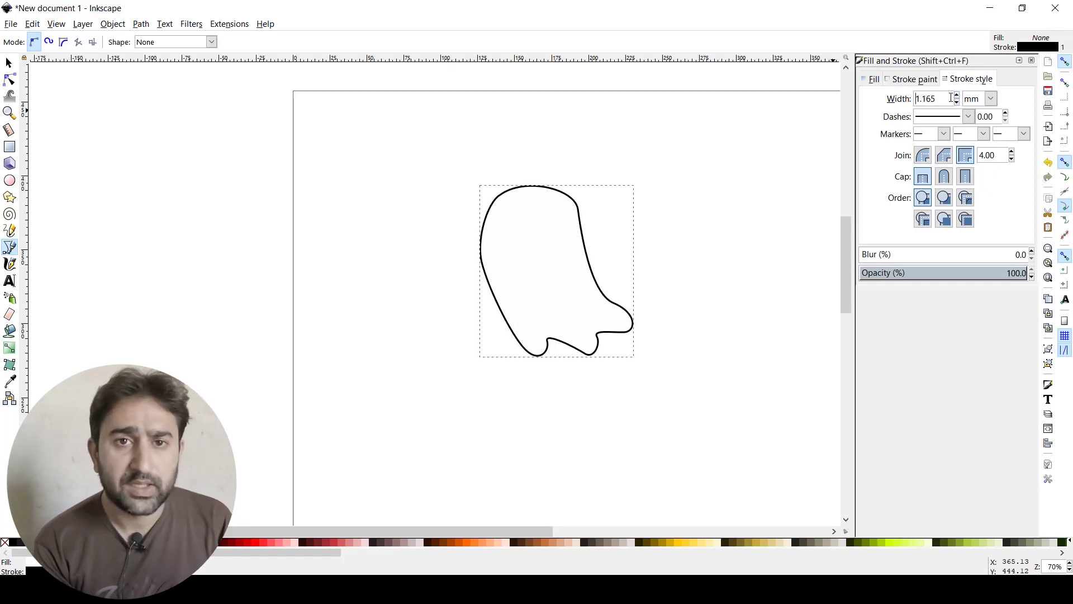
{"action": "left_click", "coordinate": [957, 96]}
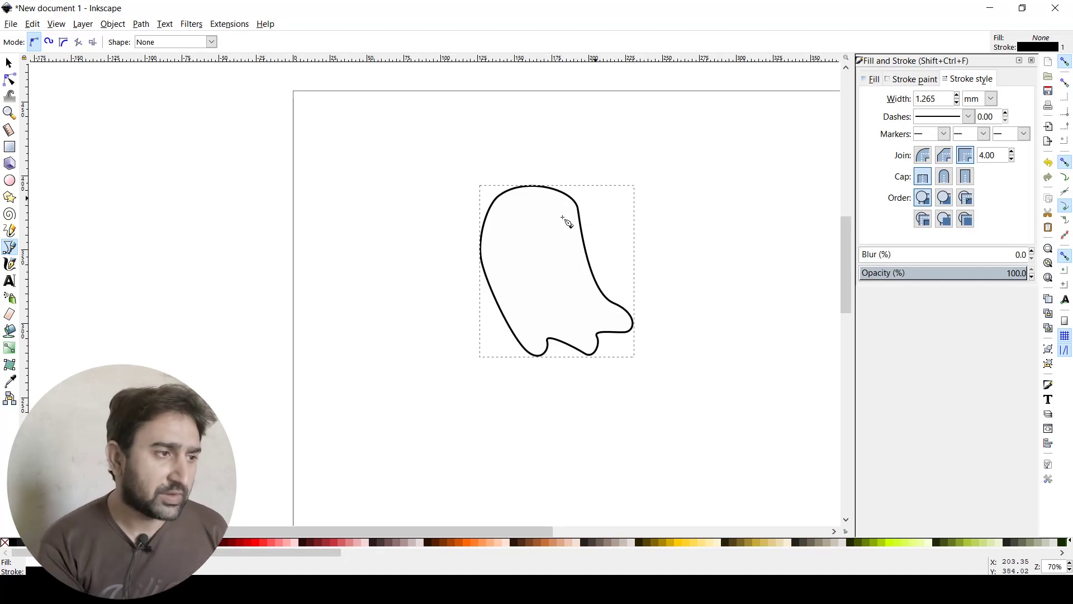
Round the ghost's head by adjusting the nodes and handles on both of its upper sides
{"action": "left_click", "coordinate": [11, 80]}
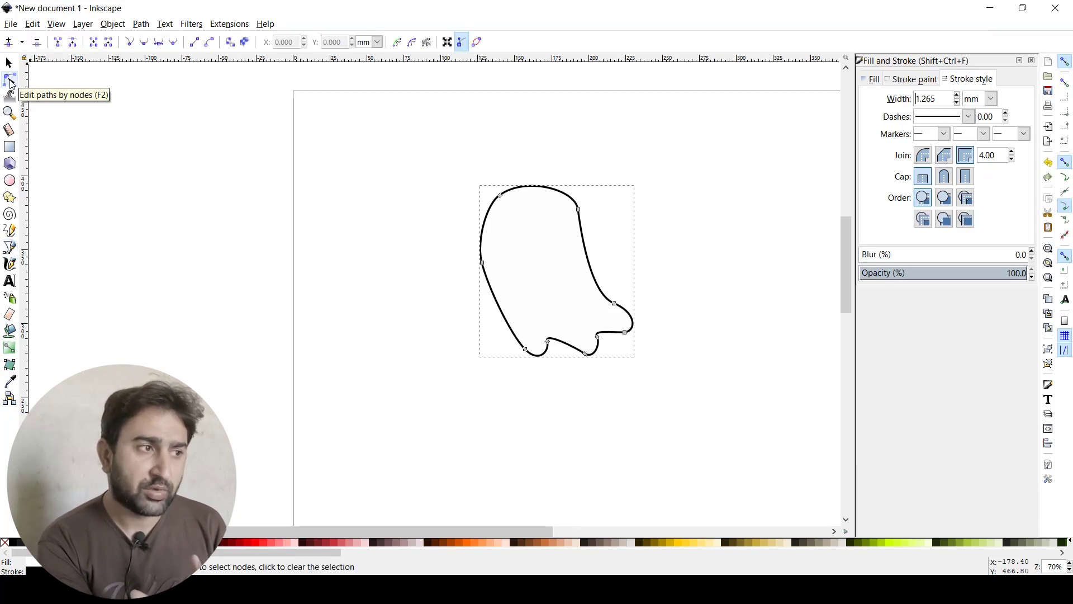
{"action": "left_click", "coordinate": [578, 210]}
{"action": "left_click_drag", "start_coordinate": [582, 229], "coordinate": [568, 188]}
{"action": "left_click_drag", "start_coordinate": [489, 205], "coordinate": [478, 209]}
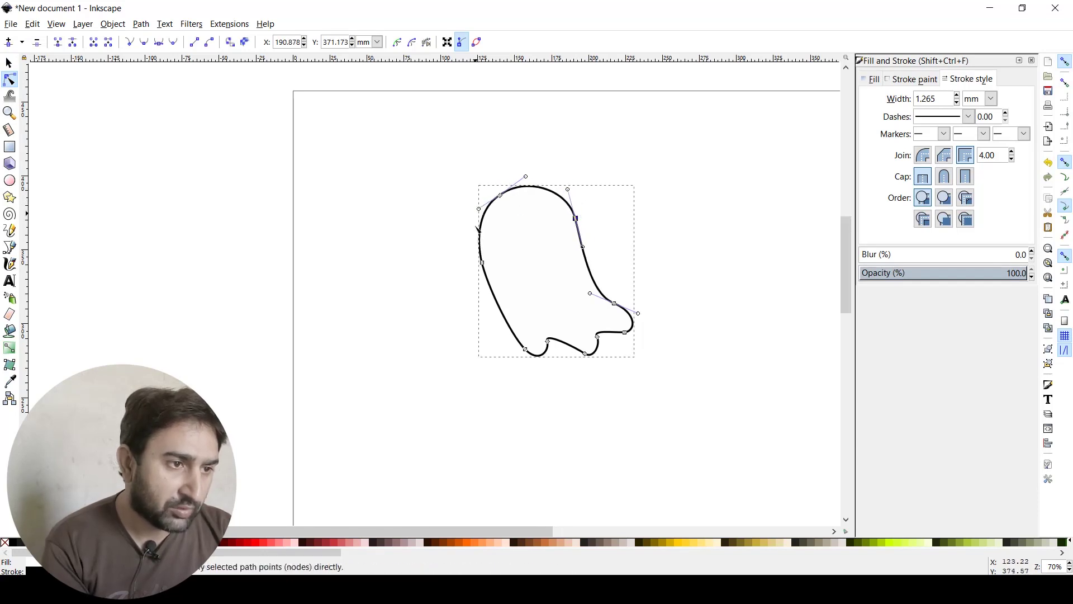
Reshape the ghost's wavy lower edge by adjusting the nodes and handles of its three points and the left notch
{"action": "left_click", "coordinate": [585, 354]}
{"action": "left_click_drag", "start_coordinate": [576, 349], "coordinate": [604, 352]}
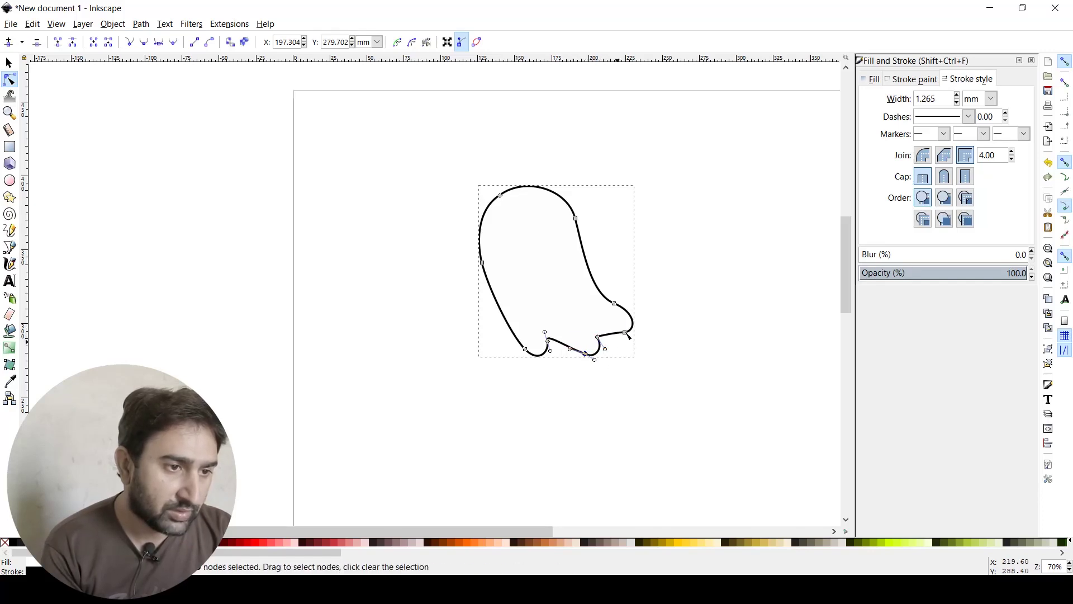
{"action": "left_click_drag", "start_coordinate": [626, 334], "coordinate": [627, 339]}
{"action": "left_click_drag", "start_coordinate": [591, 295], "coordinate": [594, 289]}
{"action": "left_click_drag", "start_coordinate": [547, 341], "coordinate": [541, 337]}
{"action": "left_click_drag", "start_coordinate": [542, 347], "coordinate": [640, 349]}
{"action": "left_click", "coordinate": [625, 342]}
Smooth the ghost's right side where the body flows into the tail, and deselect the shape
{"action": "left_click", "coordinate": [576, 218]}
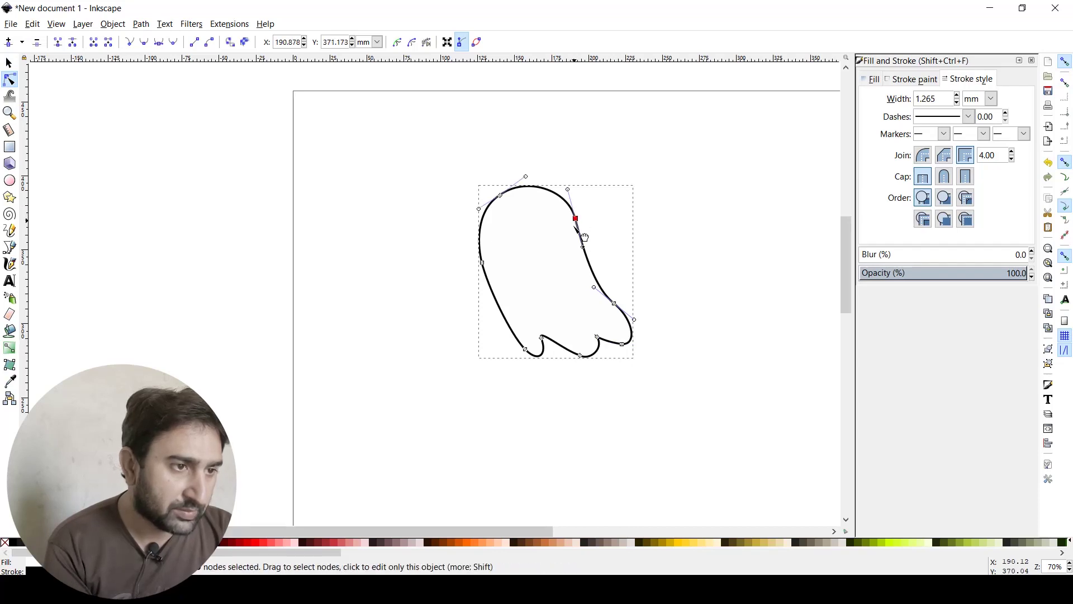
{"action": "left_click_drag", "start_coordinate": [606, 296], "coordinate": [594, 285]}
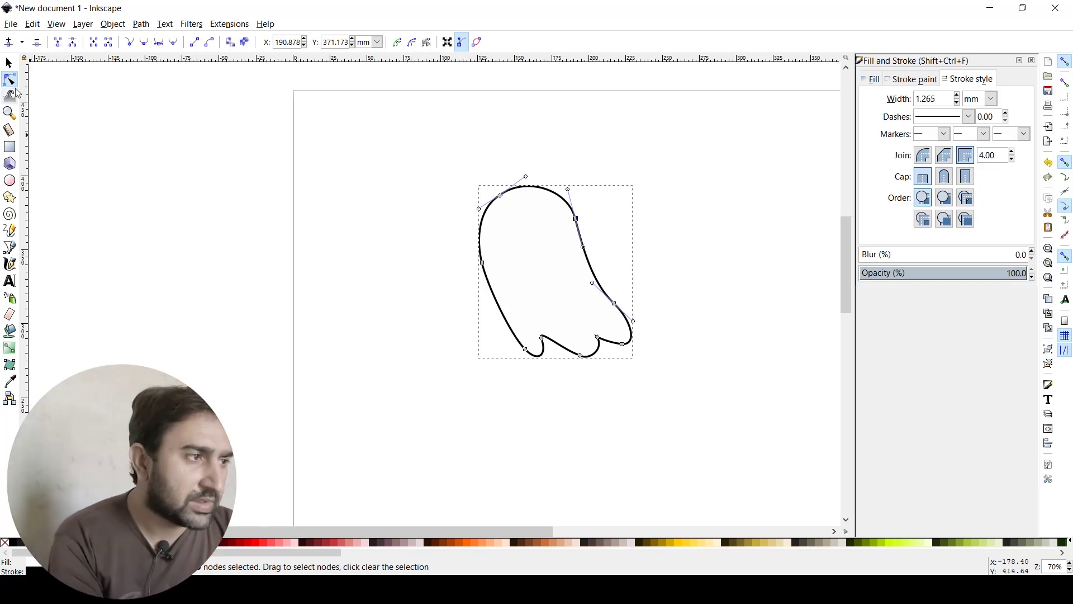
{"action": "left_click", "coordinate": [8, 62]}
{"action": "left_click", "coordinate": [585, 413]}
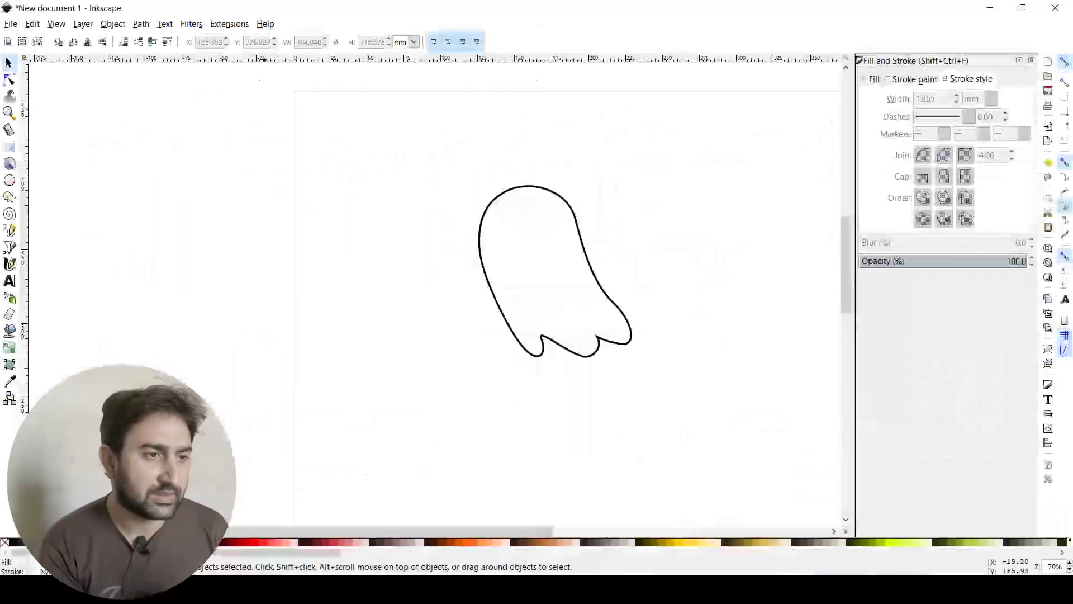
Draw a circle about 27 mm wide left of the ghost's head and fill it black with HSL lightness 0
{"action": "left_click", "coordinate": [11, 181]}
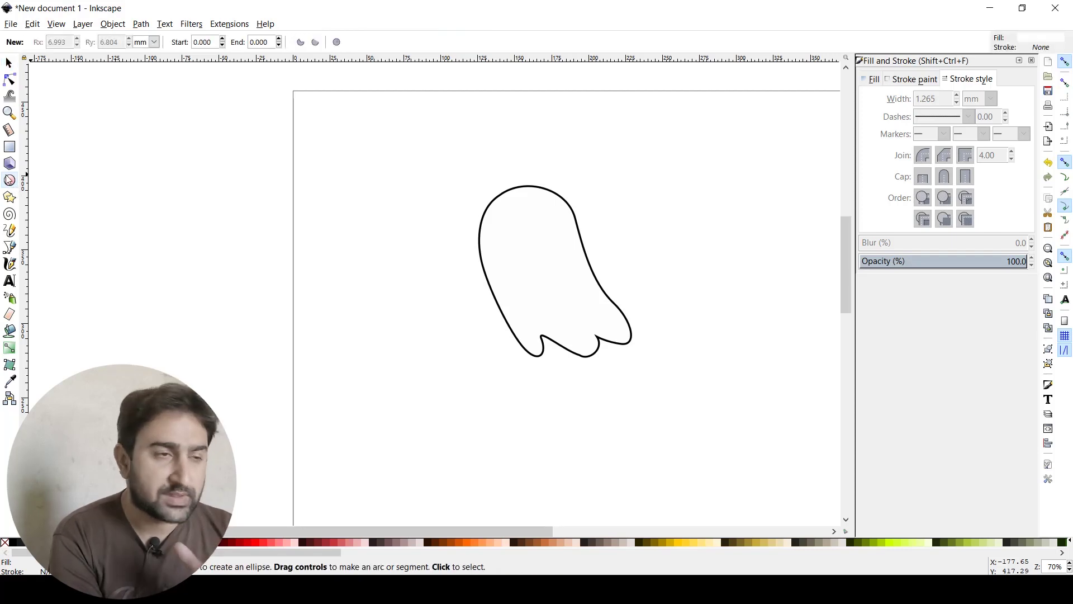
{"action": "left_click_drag", "start_coordinate": [431, 229], "coordinate": [475, 264]}
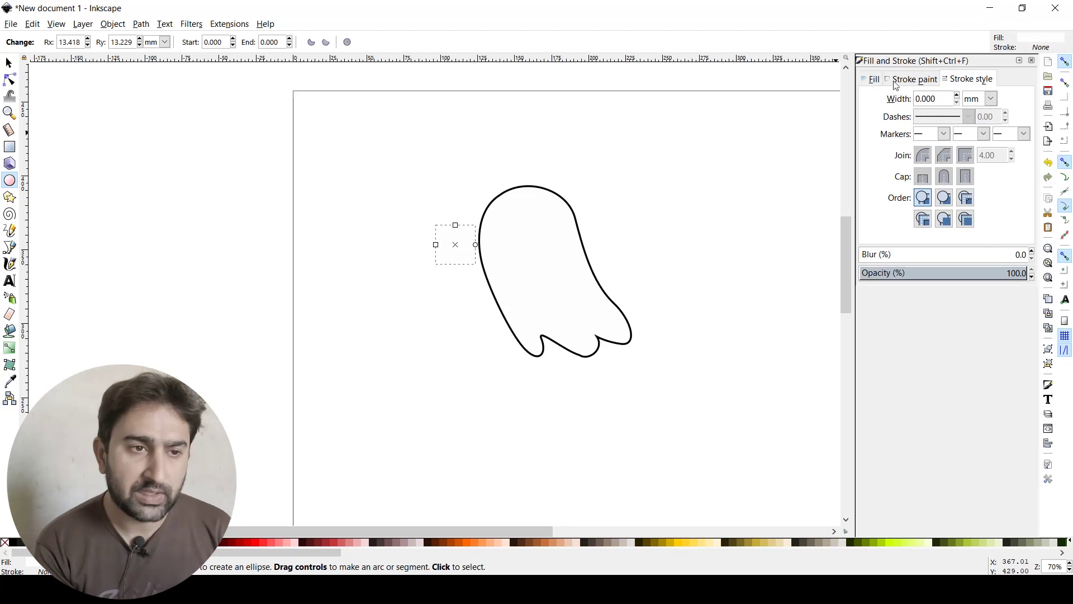
{"action": "left_click", "coordinate": [874, 80]}
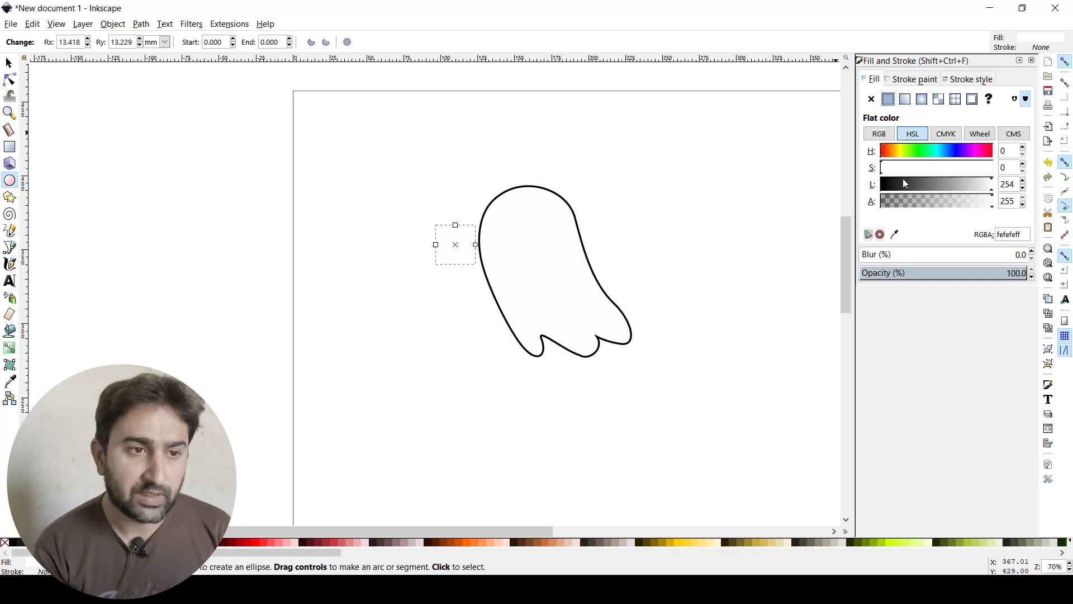
{"action": "mouse_move", "coordinate": [995, 190]}
{"action": "left_mouse_down"}
{"action": "mouse_move", "coordinate": [876, 187]}
{"action": "mouse_move", "coordinate": [888, 168]}
{"action": "mouse_move", "coordinate": [921, 167]}
{"action": "mouse_move", "coordinate": [923, 185]}
{"action": "mouse_move", "coordinate": [849, 187]}
{"action": "left_mouse_up"}
{"action": "left_click", "coordinate": [944, 160]}
{"action": "left_click", "coordinate": [947, 151]}
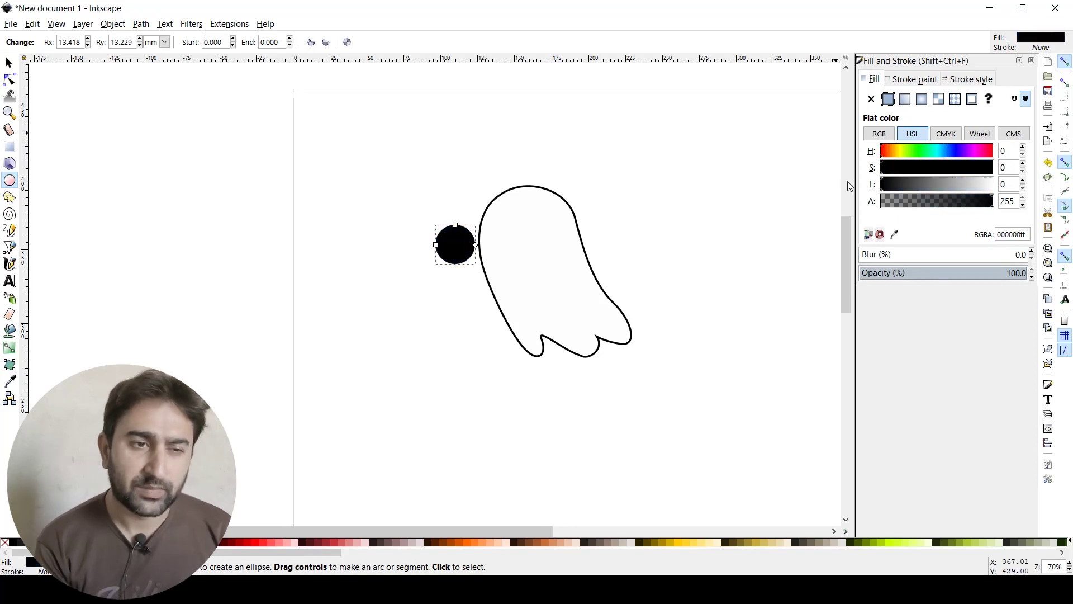
Shrink the black circle to about 14 mm as the ghost's left eye and paste a copy slightly higher as the right eye
{"action": "left_click", "coordinate": [9, 64]}
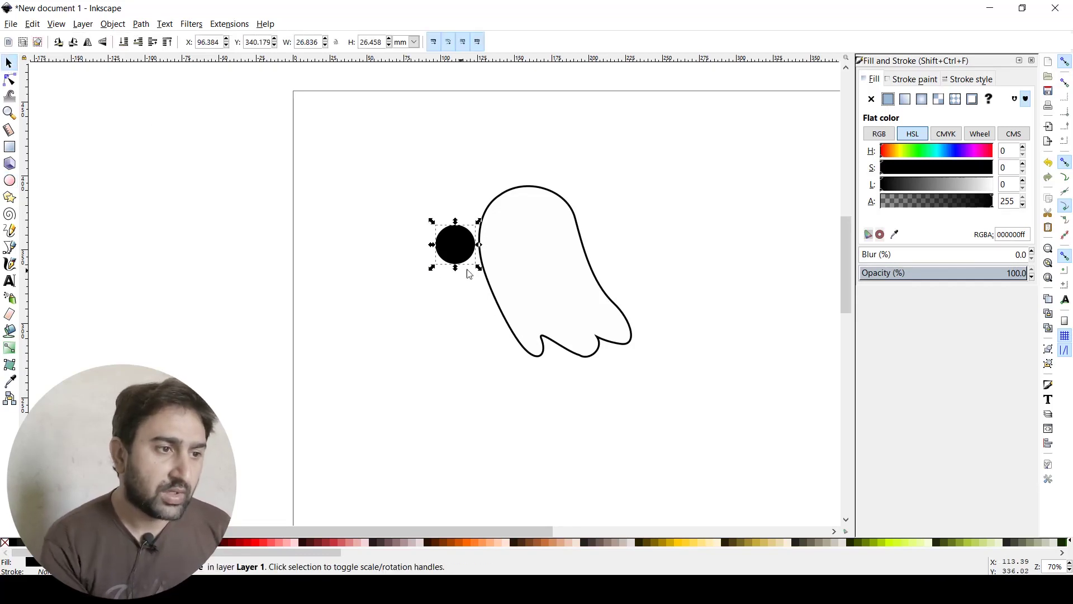
{"action": "left_click_drag", "start_coordinate": [479, 267], "coordinate": [506, 236]}
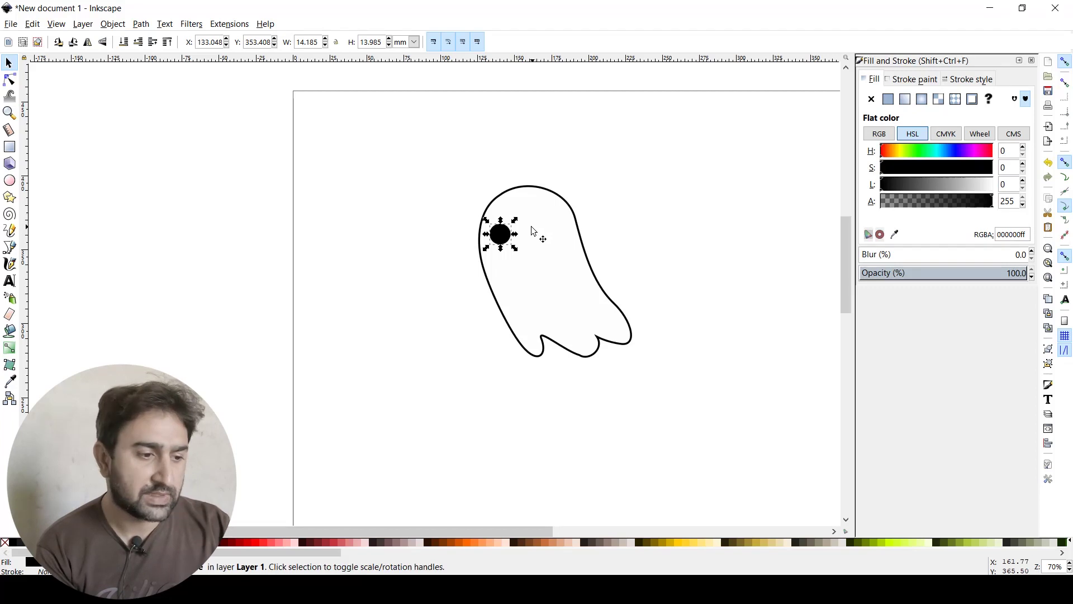
{"action": "key", "text": "ctrl+v"}
{"action": "left_click_drag", "start_coordinate": [538, 237], "coordinate": [540, 233]}
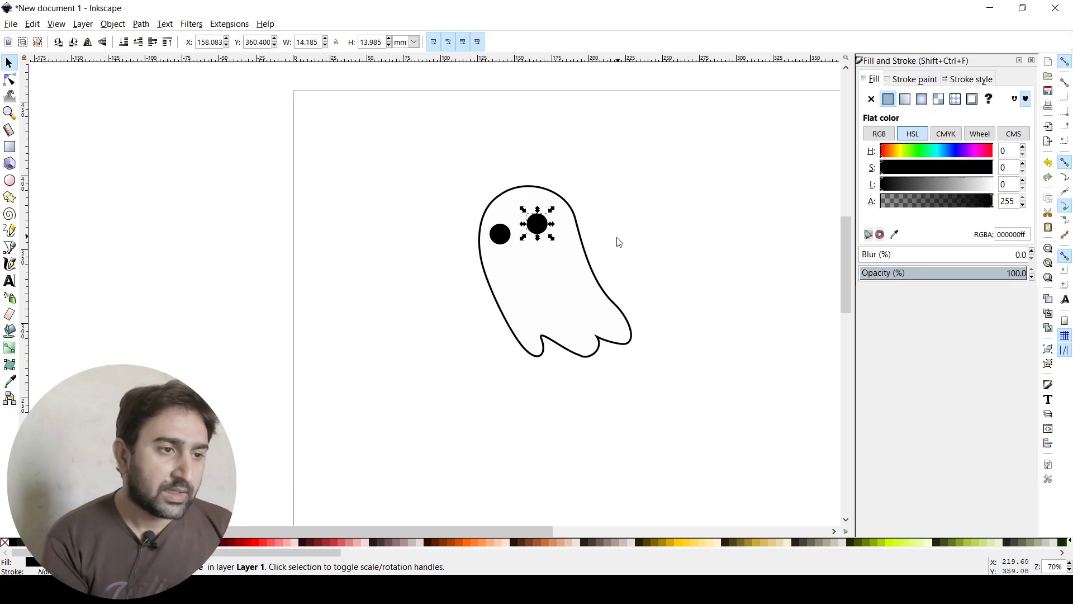
{"action": "left_click", "coordinate": [423, 298]}
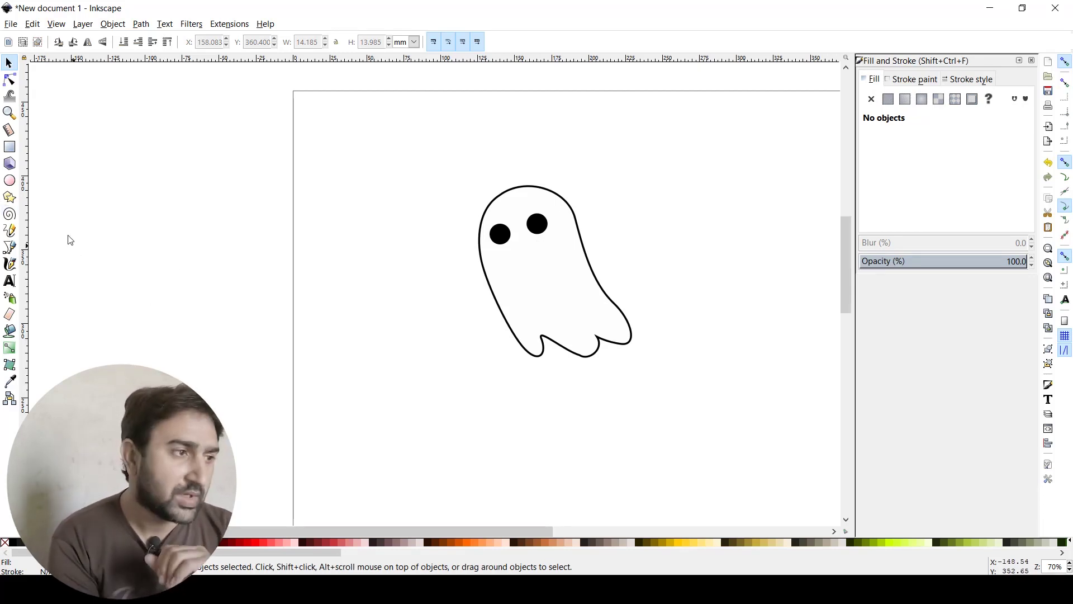
Draw a curved smile about 15 mm wide below the ghost's eyes with the Bezier tool
{"action": "left_click", "coordinate": [10, 247]}
{"action": "left_click_drag", "start_coordinate": [513, 256], "coordinate": [536, 240]}
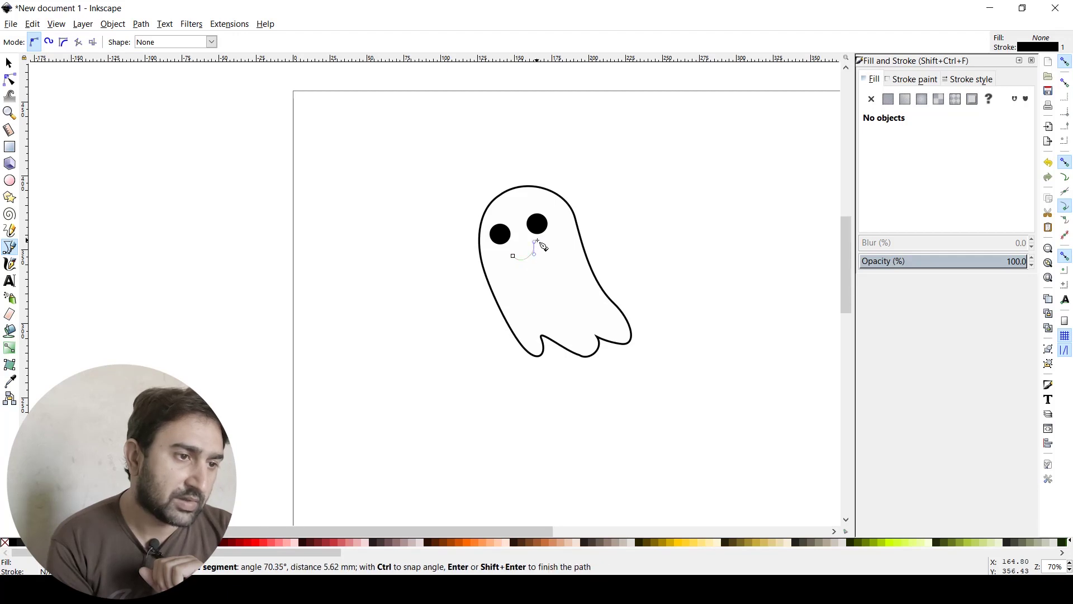
{"action": "left_click", "coordinate": [8, 63]}
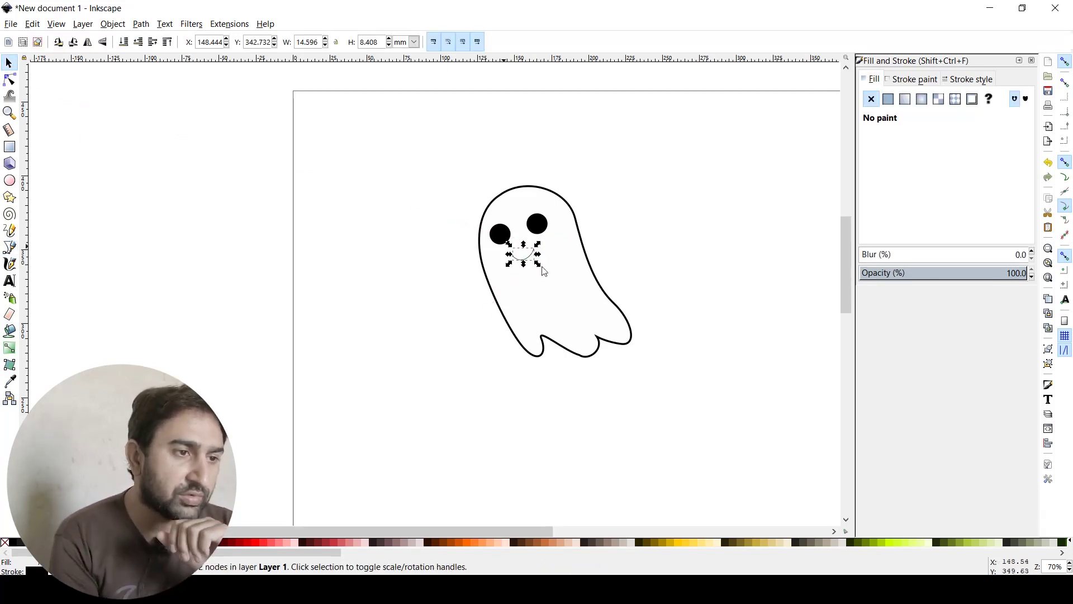
Increase the smile's stroke width to 2.065 mm
{"action": "left_click", "coordinate": [913, 82]}
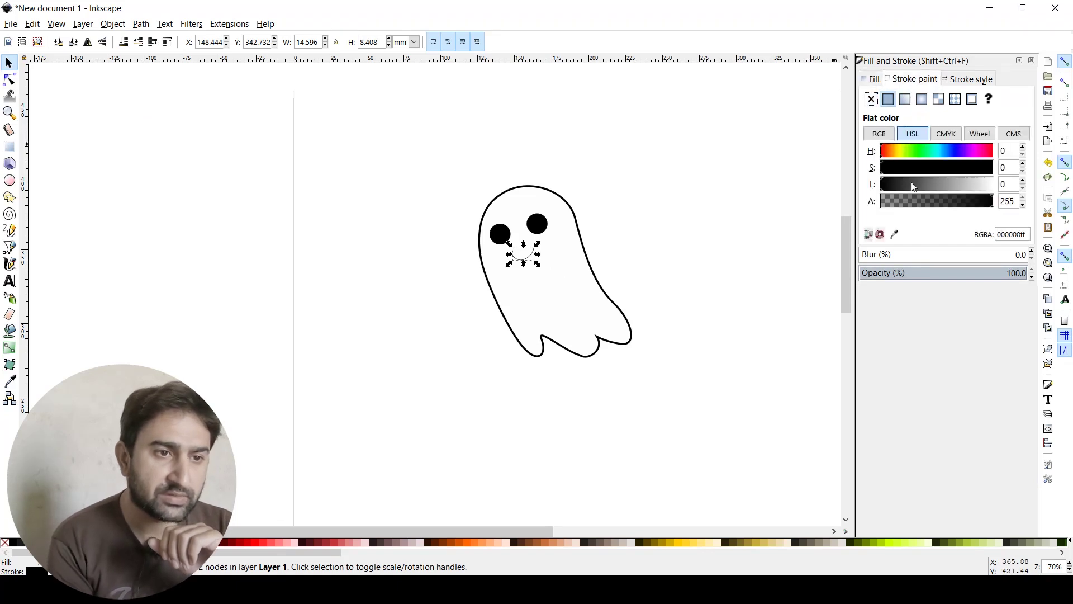
{"action": "left_click", "coordinate": [874, 80]}
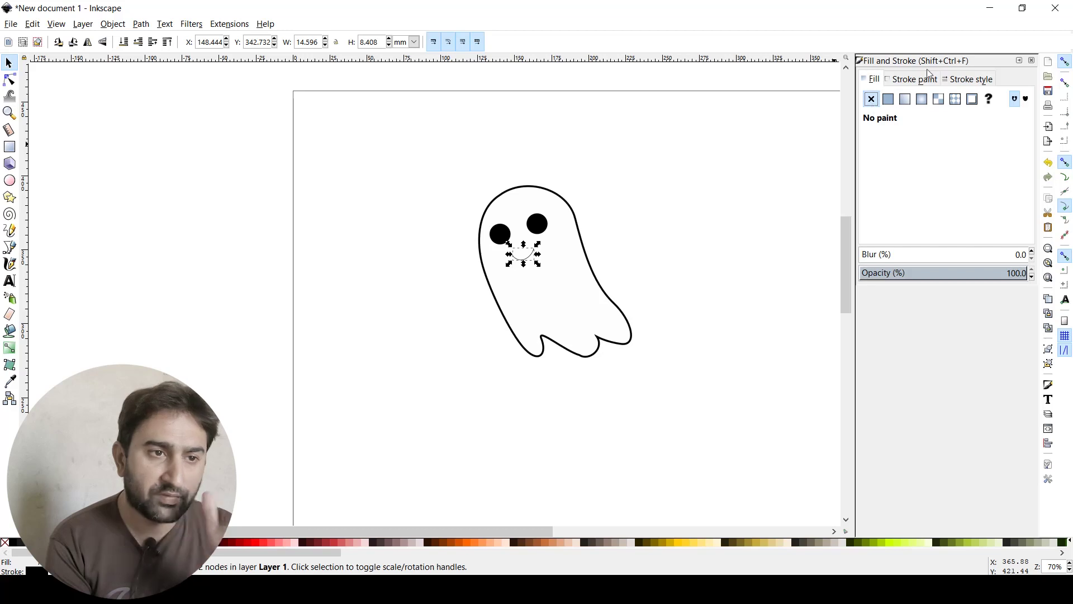
{"action": "left_click", "coordinate": [970, 83]}
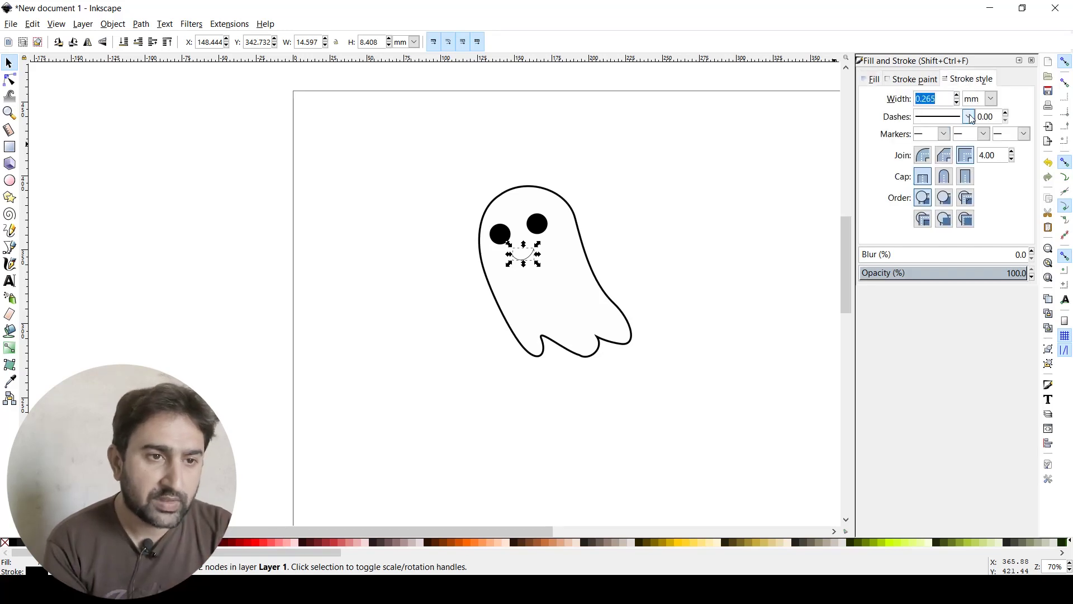
{"action": "left_click", "coordinate": [958, 96]}
{"action": "left_click", "coordinate": [957, 96]}
{"action": "left_click", "coordinate": [956, 95]}
{"action": "left_click", "coordinate": [957, 95]}
{"action": "left_click", "coordinate": [958, 96]}
{"action": "left_click", "coordinate": [957, 97]}
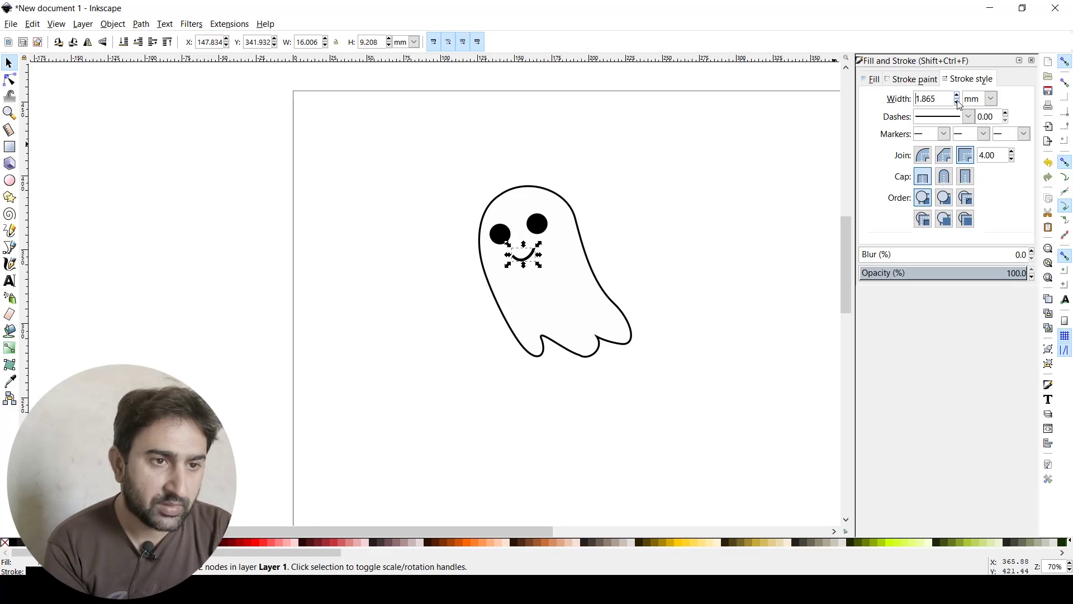
{"action": "left_click", "coordinate": [958, 96]}
{"action": "left_click_drag", "start_coordinate": [531, 257], "coordinate": [532, 258]}
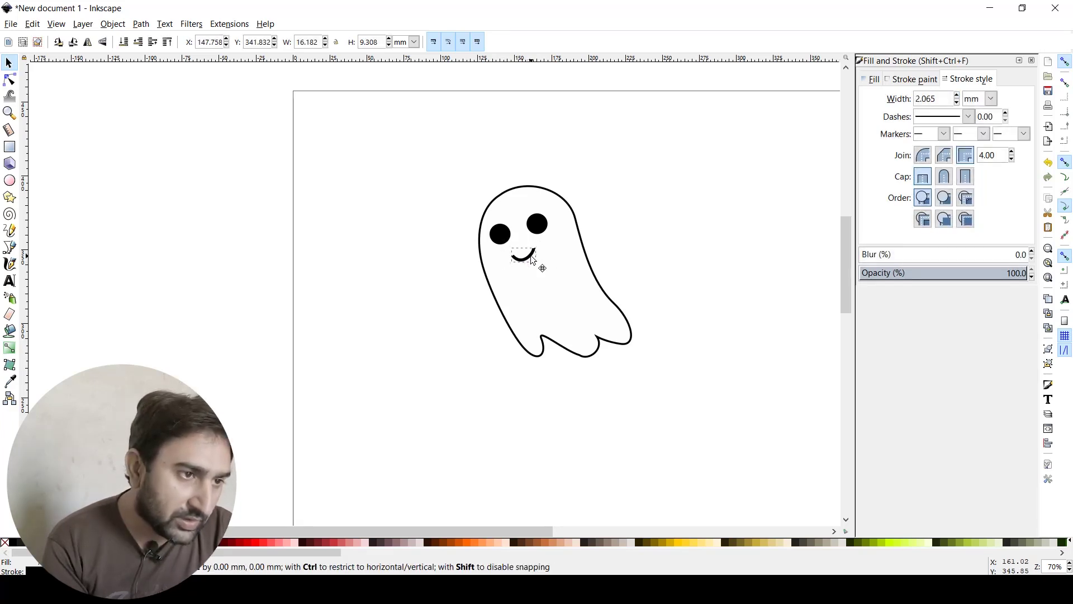
{"action": "left_click", "coordinate": [632, 243]}
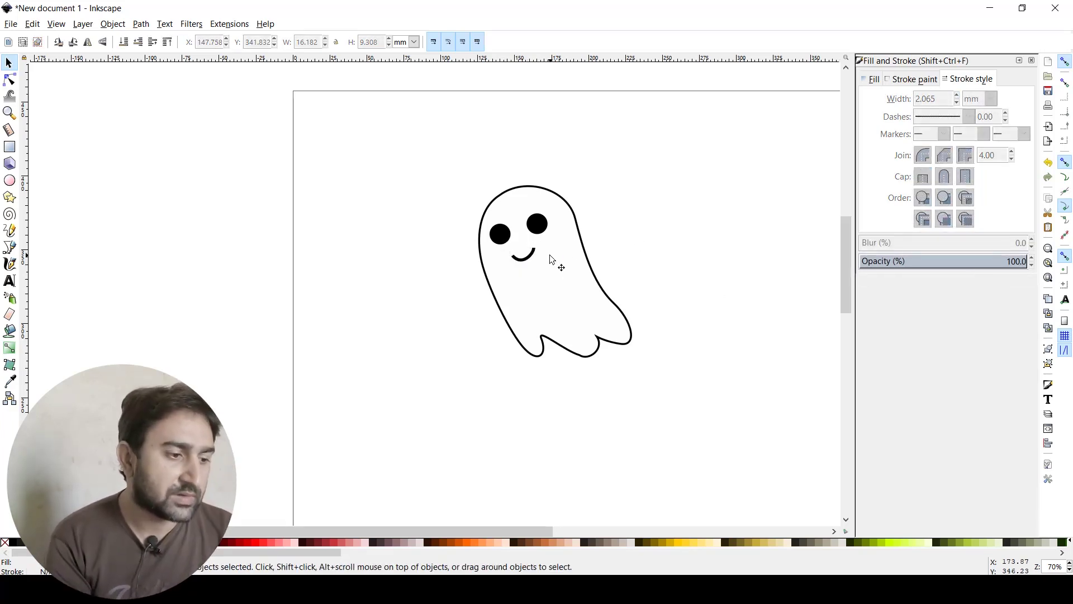
Give the smile's stroke round end caps
{"action": "key", "text": "plus"}
{"action": "key", "text": "plus"}
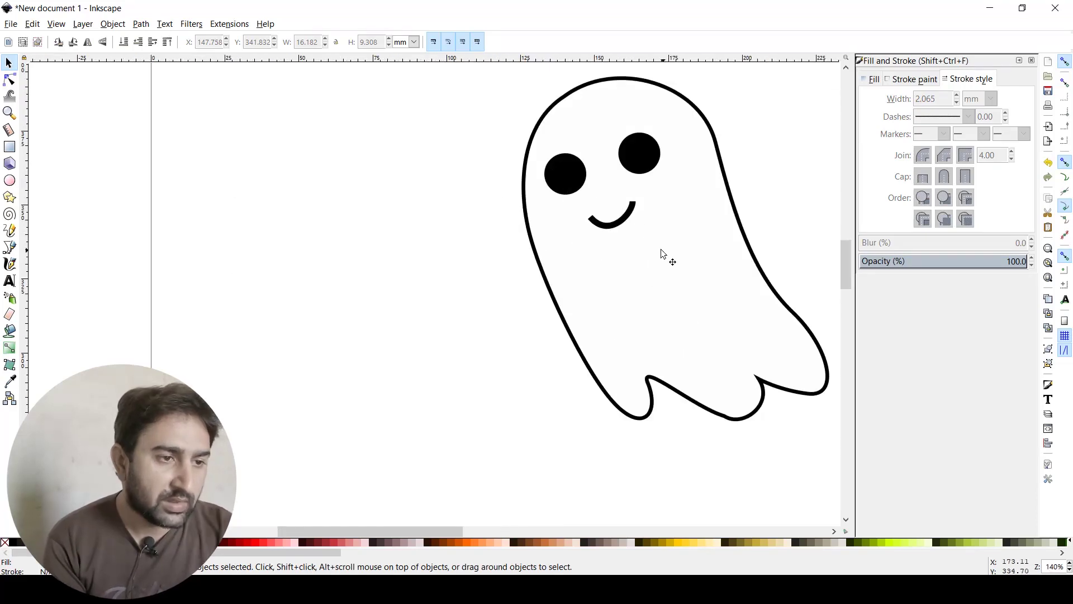
{"action": "left_click_drag", "start_coordinate": [755, 285], "coordinate": [541, 355]}
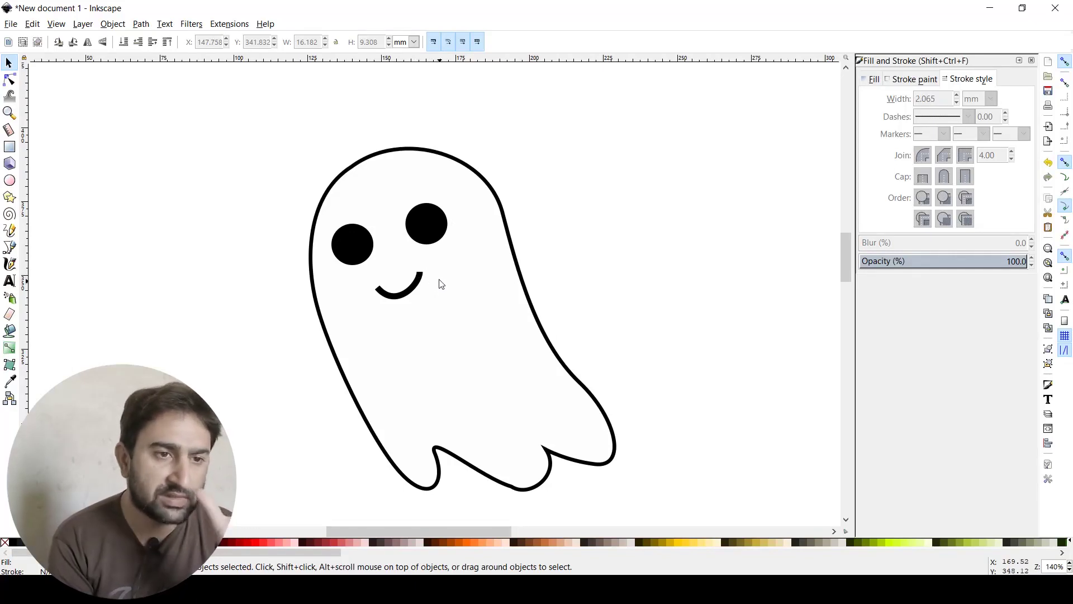
{"action": "left_click", "coordinate": [408, 294]}
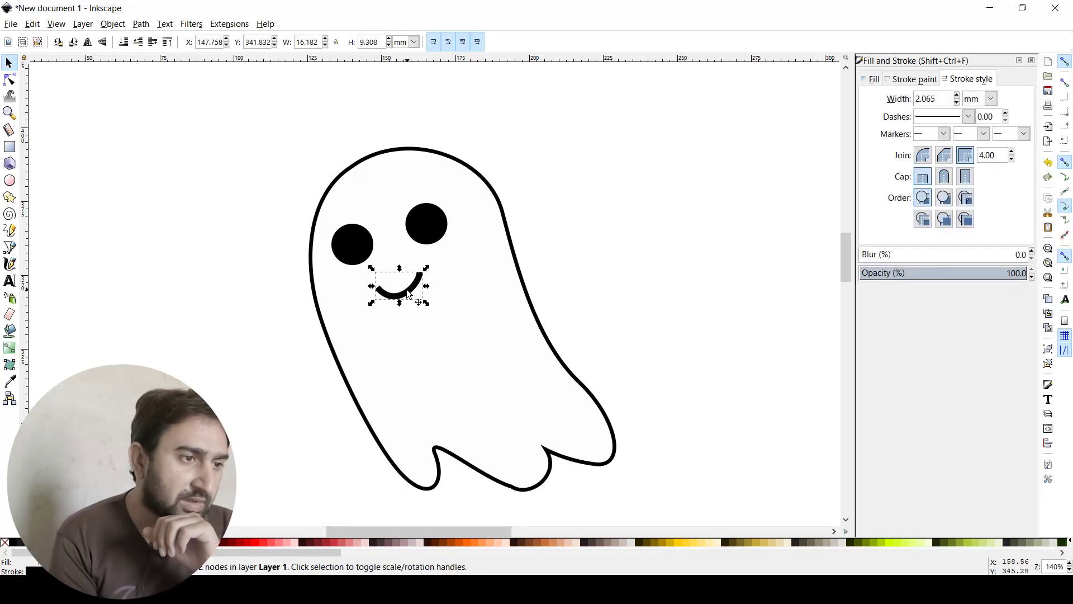
{"action": "left_click", "coordinate": [949, 182]}
{"action": "left_click", "coordinate": [605, 280]}
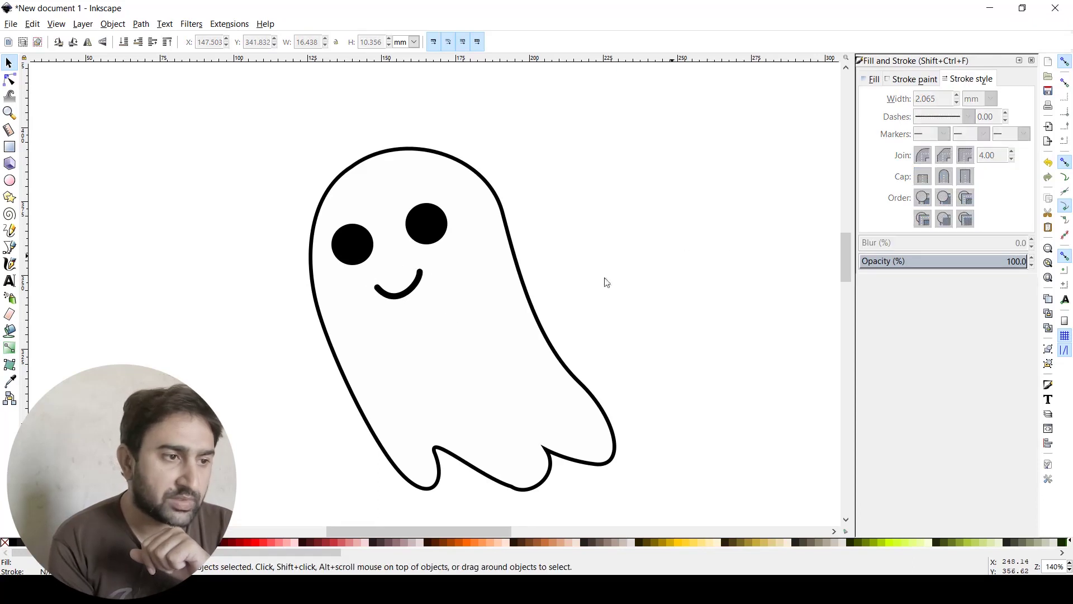
Make the smile's curve slightly shallower by adjusting its path, and deselect it
{"action": "left_click", "coordinate": [10, 80]}
{"action": "left_click", "coordinate": [414, 295]}
{"action": "left_click", "coordinate": [377, 289]}
{"action": "mouse_move", "coordinate": [398, 311]}
{"action": "left_mouse_down"}
{"action": "mouse_move", "coordinate": [424, 290]}
{"action": "mouse_move", "coordinate": [396, 305]}
{"action": "left_mouse_up"}
{"action": "key", "text": "s"}
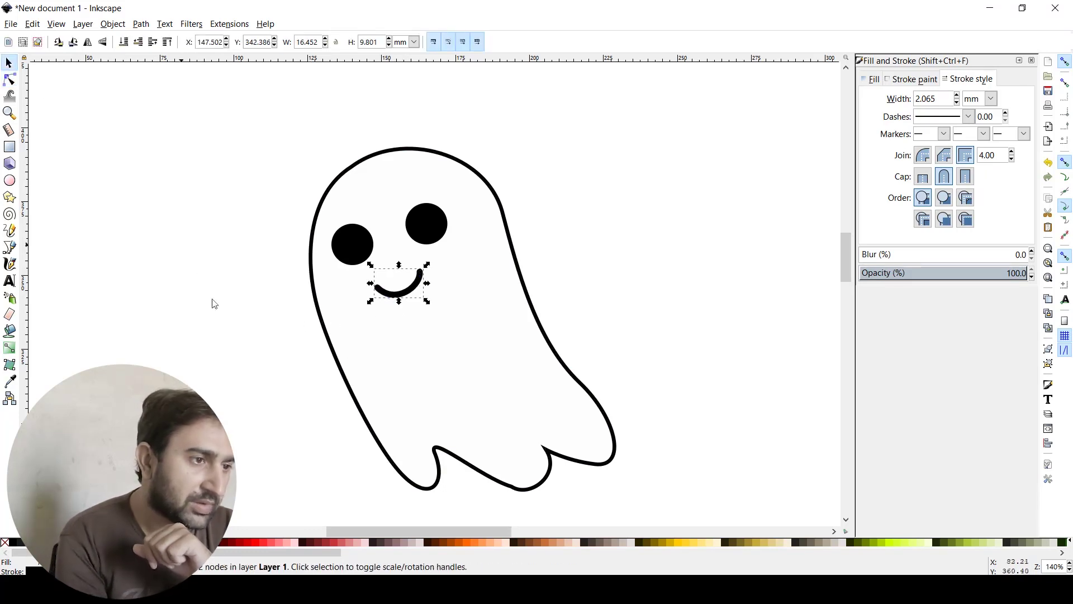
{"action": "left_click", "coordinate": [222, 316]}
{"action": "key", "text": "alt"}
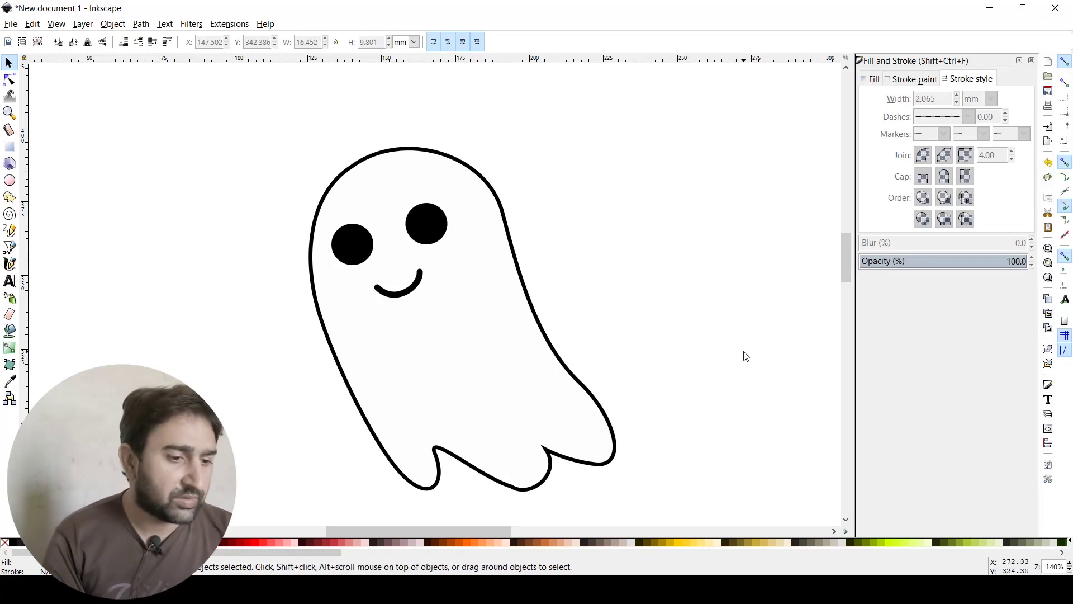
Shift the notch between the ghost's middle and right waves slightly to the left and adjust its handle
{"action": "key", "text": "minus"}
{"action": "key", "text": "minus"}
{"action": "key", "text": "minus"}
{"action": "scroll", "coordinate": [510, 319], "scroll_direction": "down", "scroll_amount": 5}
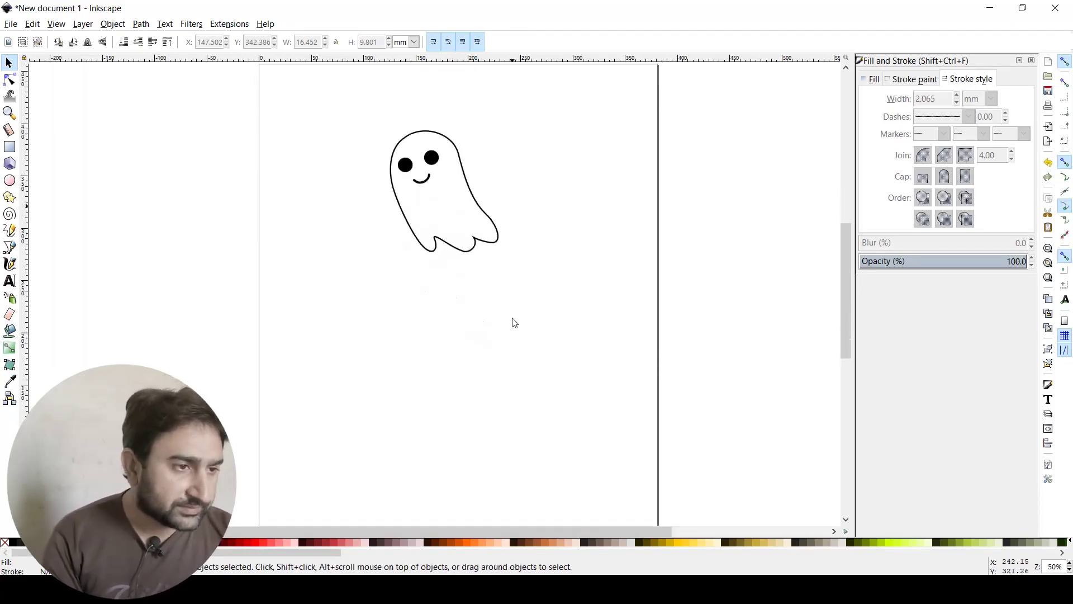
{"action": "scroll", "coordinate": [467, 206], "scroll_direction": "up", "scroll_amount": 3}
{"action": "scroll", "coordinate": [457, 235], "scroll_direction": "down", "scroll_amount": 2}
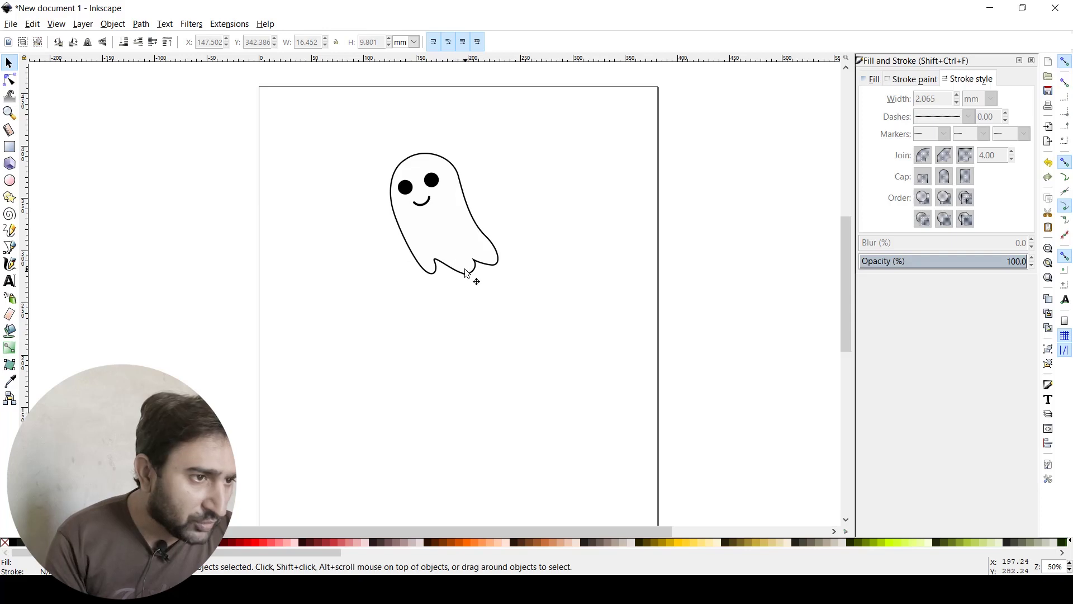
{"action": "left_click", "coordinate": [481, 267]}
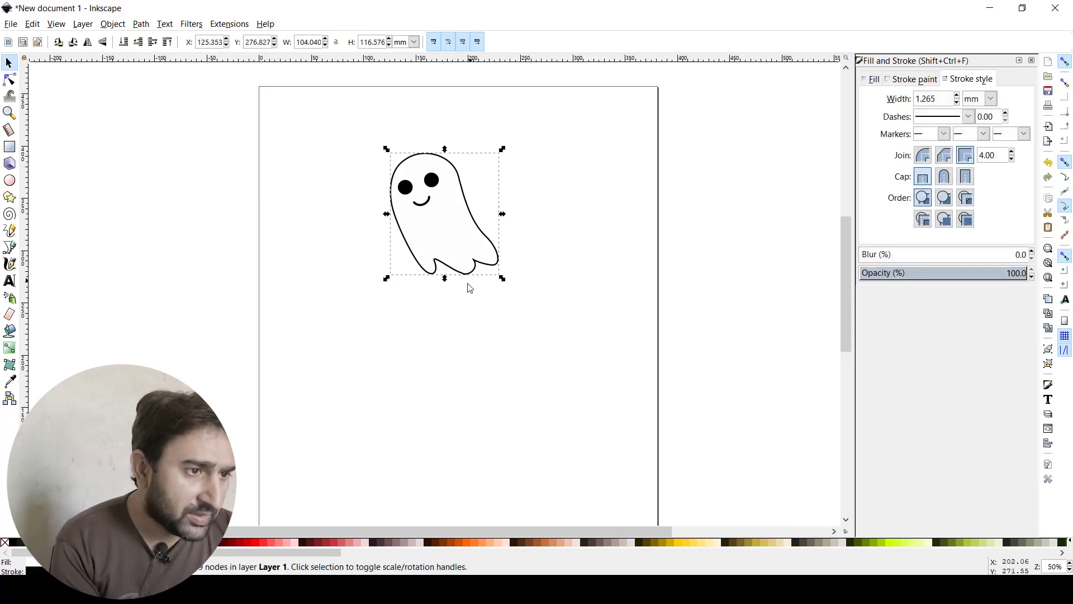
{"action": "left_click", "coordinate": [10, 80]}
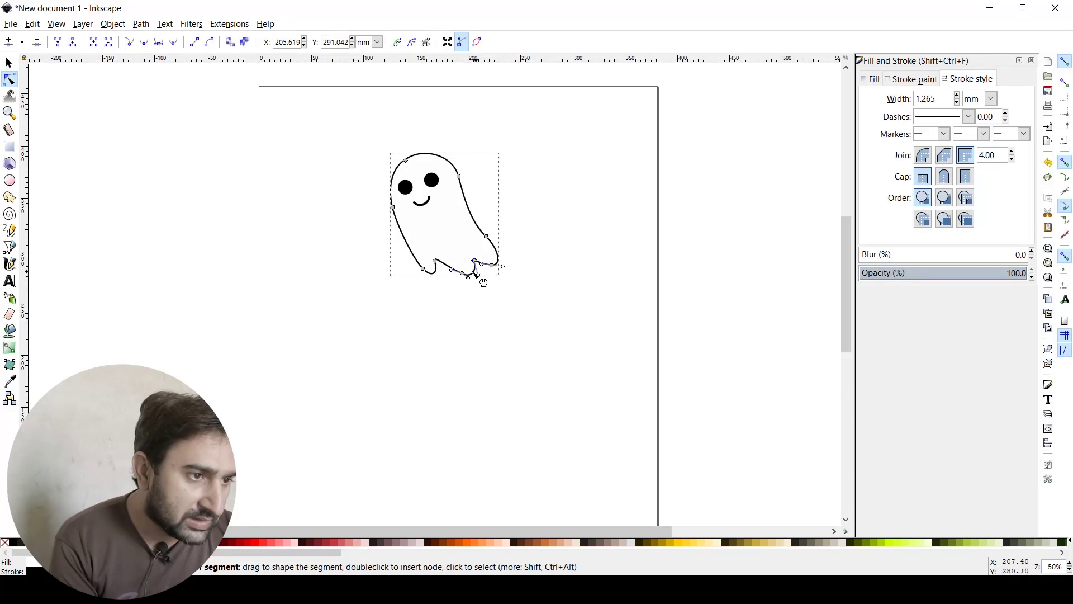
{"action": "left_click_drag", "start_coordinate": [474, 261], "coordinate": [472, 261]}
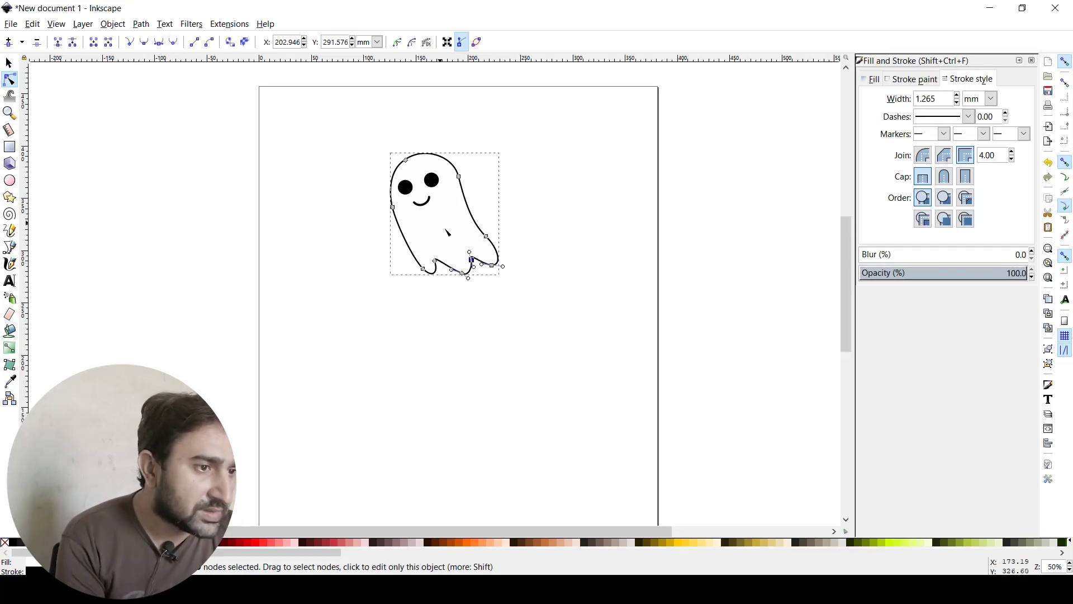
{"action": "mouse_move", "coordinate": [476, 258]}
{"action": "left_mouse_down"}
{"action": "mouse_move", "coordinate": [484, 256]}
{"action": "mouse_move", "coordinate": [476, 270]}
{"action": "left_mouse_up"}
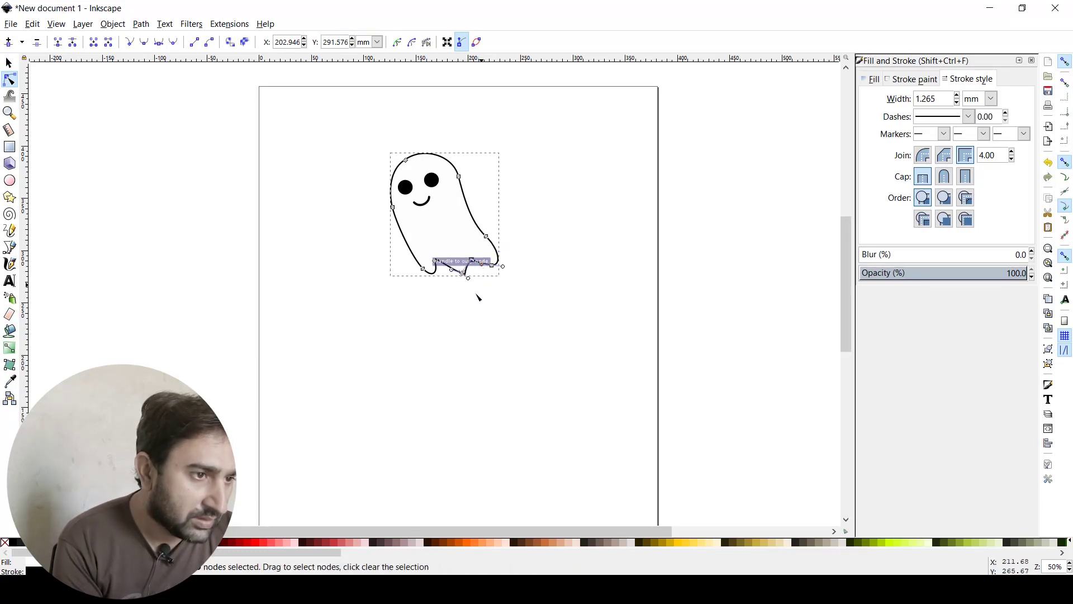
Turn the right notch of the lower edge into a smooth node, move it left, and reshape the middle wave into a rounded tip
{"action": "key", "text": "plus"}
{"action": "key", "text": "plus"}
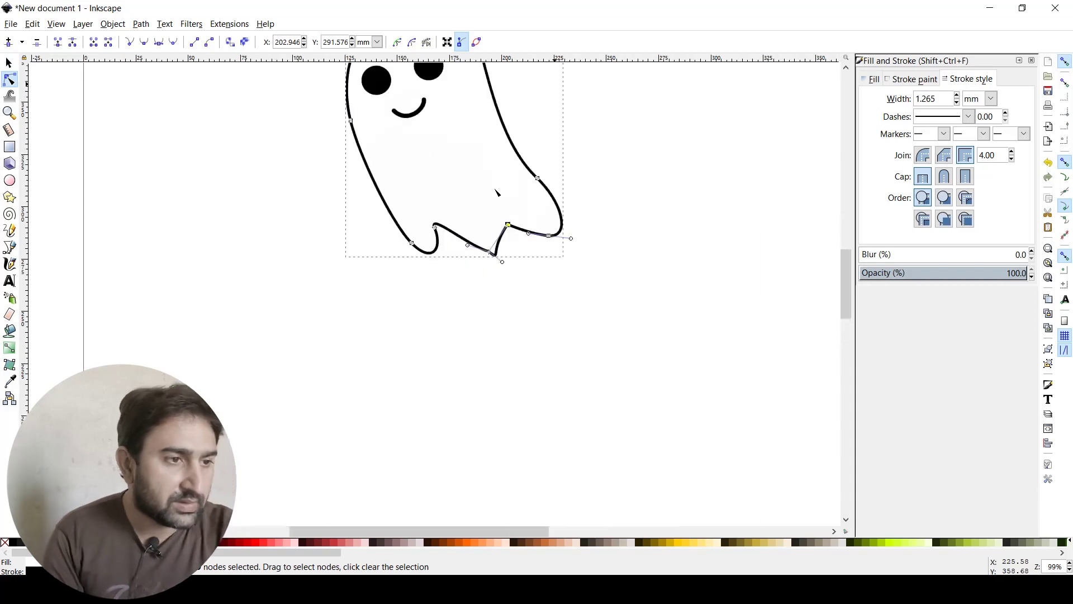
{"action": "key", "text": "plus"}
{"action": "scroll", "coordinate": [721, 168], "scroll_direction": "up", "scroll_amount": 5}
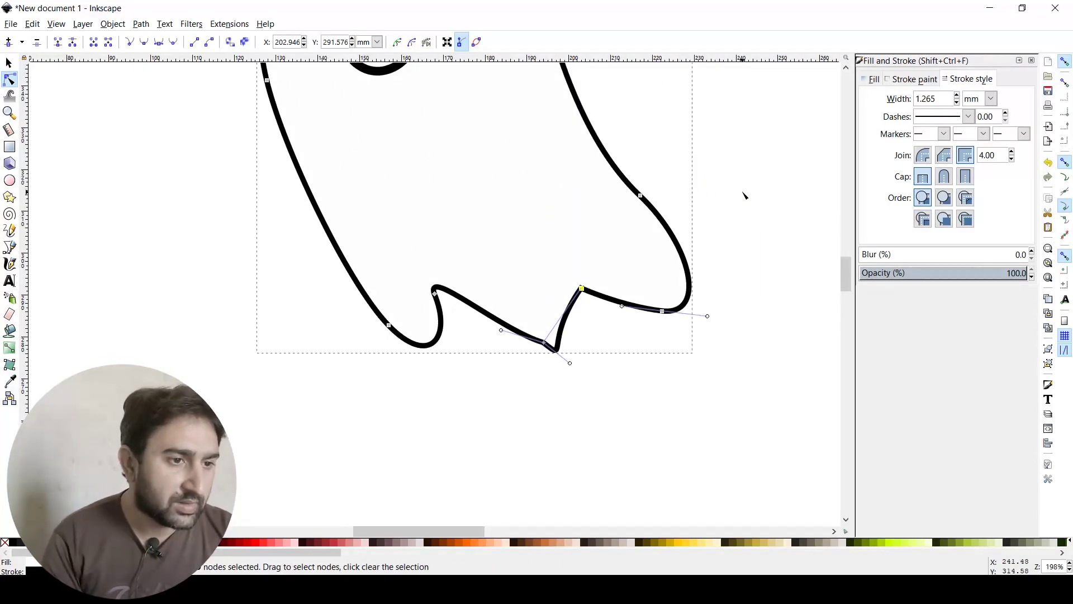
{"action": "left_click_drag", "start_coordinate": [544, 342], "coordinate": [565, 363]}
{"action": "left_click", "coordinate": [144, 43]}
{"action": "left_click", "coordinate": [581, 288]}
{"action": "left_click_drag", "start_coordinate": [581, 288], "coordinate": [569, 291]}
{"action": "left_click_drag", "start_coordinate": [573, 362], "coordinate": [546, 343]}
Nudge the node under the ghost's right tail slightly downward to refine its curve
{"action": "left_click_drag", "start_coordinate": [662, 311], "coordinate": [661, 315]}
{"action": "scroll", "coordinate": [605, 370], "scroll_direction": "down", "scroll_amount": 3}
{"action": "key", "text": "plus"}
{"action": "key", "text": "minus"}
{"action": "key", "text": "minus"}
{"action": "scroll", "coordinate": [678, 244], "scroll_direction": "up", "scroll_amount": 6}
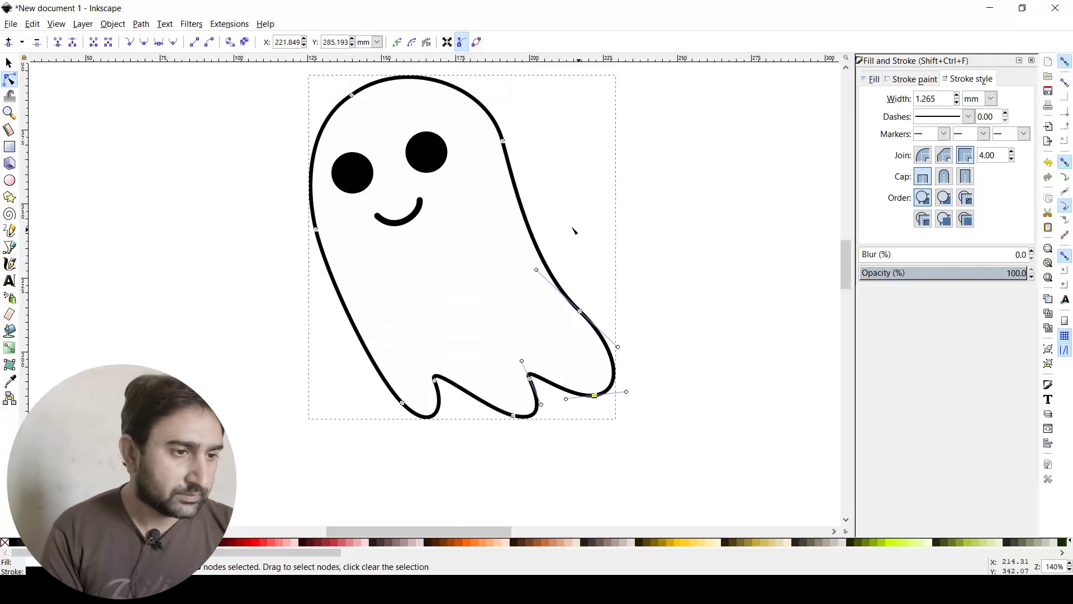
Pull the node on the right side of the ghost's head slightly inward to narrow the head
{"action": "key", "text": "s"}
{"action": "key", "text": "minus"}
{"action": "key", "text": "minus"}
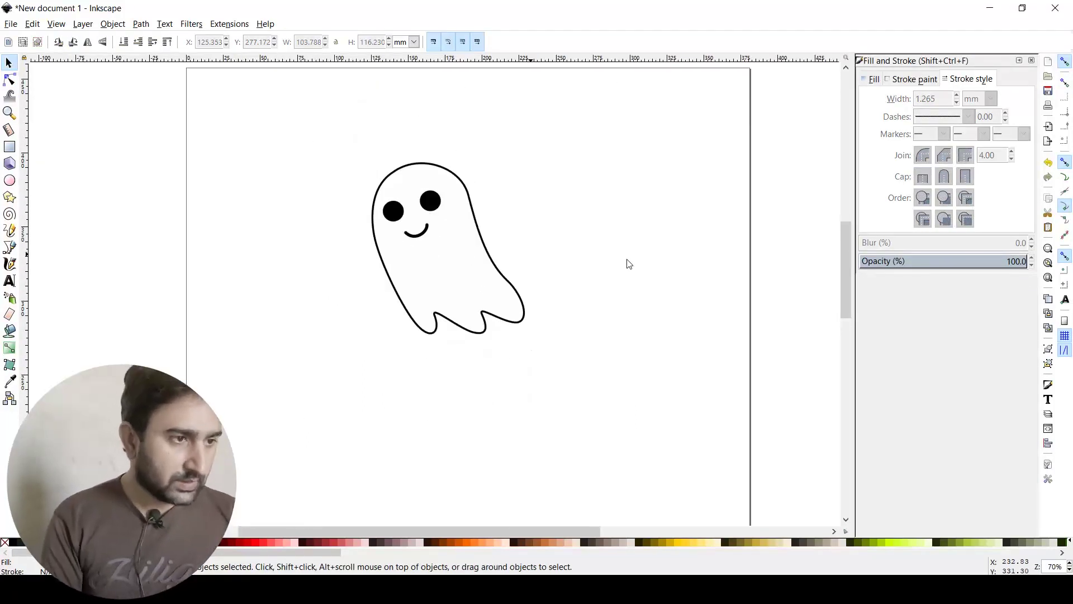
{"action": "key", "text": "n"}
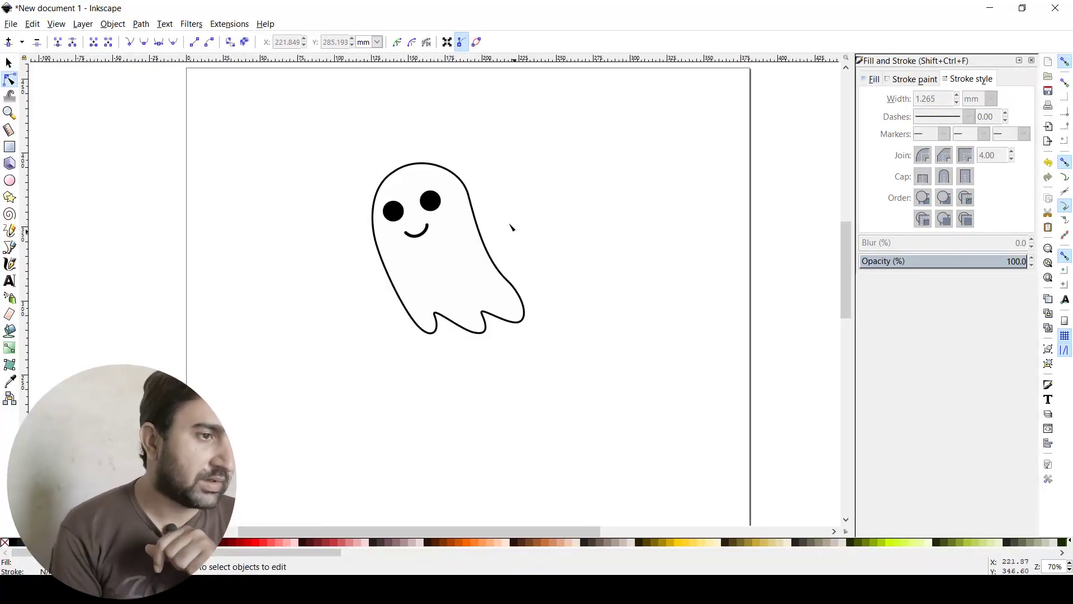
{"action": "left_click", "coordinate": [470, 197]}
{"action": "left_click_drag", "start_coordinate": [469, 197], "coordinate": [465, 199]}
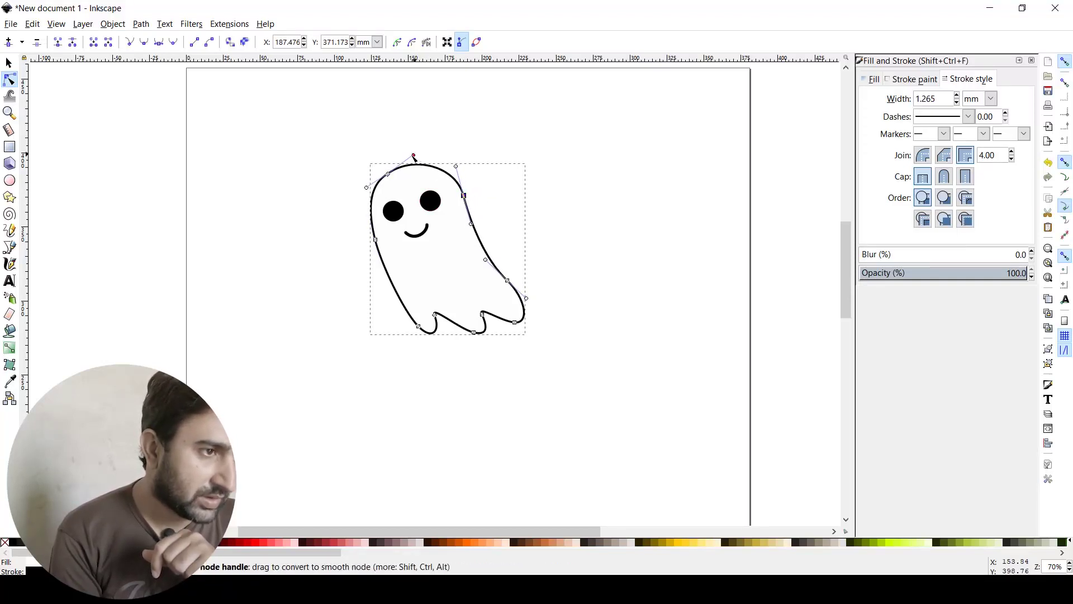
Shrink both of the ghost's eyes slightly, to about 11.5 by 12.1 mm each
{"action": "left_click", "coordinate": [394, 212]}
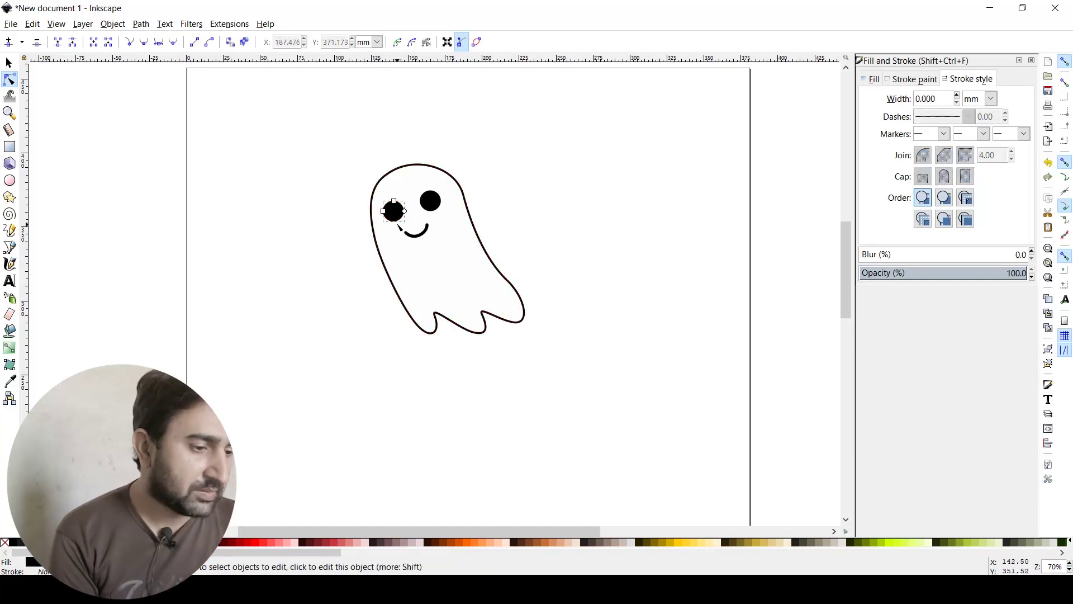
{"action": "key", "text": "s"}
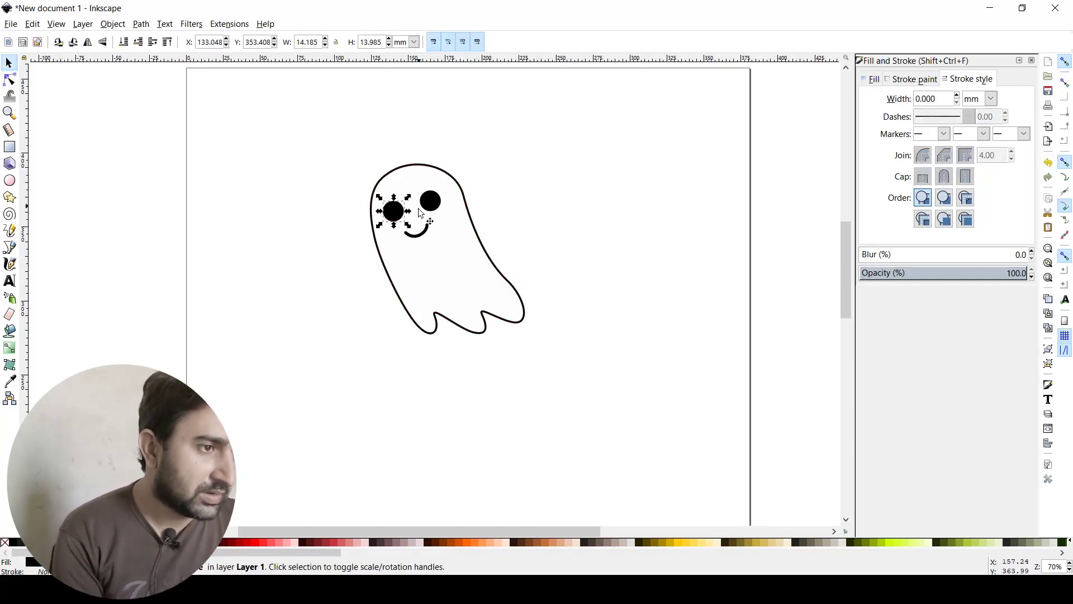
{"action": "left_click_drag", "start_coordinate": [408, 227], "coordinate": [440, 211]}
{"action": "left_click", "coordinate": [432, 205]}
{"action": "left_click", "coordinate": [502, 224]}
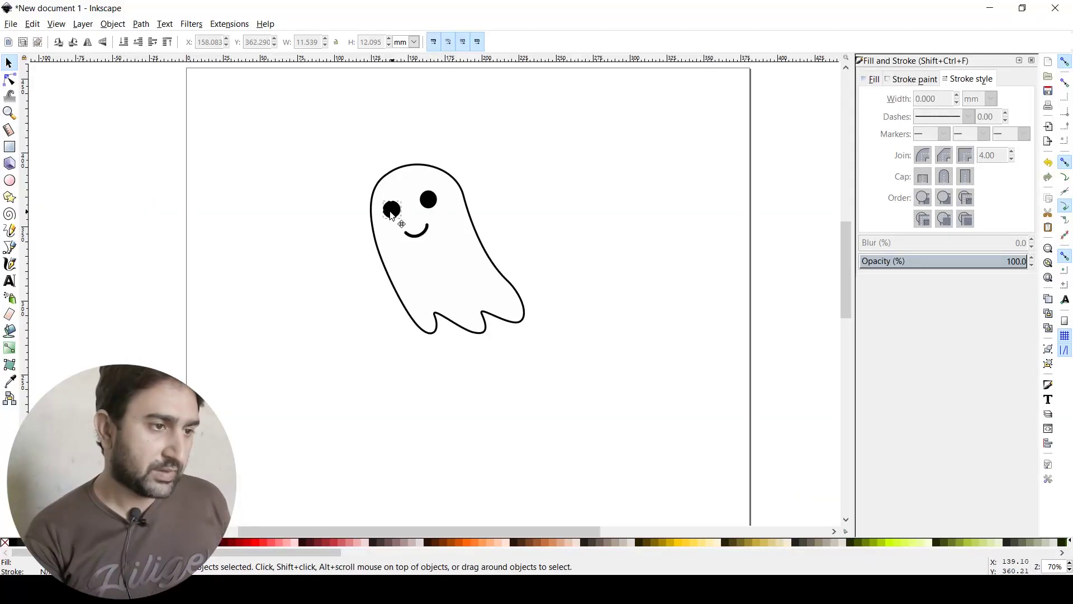
Bring the ghost's eyes closer together and shift the smile left so it sits beneath them
{"action": "mouse_move", "coordinate": [391, 212]}
{"action": "left_mouse_down"}
{"action": "mouse_move", "coordinate": [415, 205]}
{"action": "mouse_move", "coordinate": [411, 236]}
{"action": "left_mouse_up"}
{"action": "left_click", "coordinate": [422, 235]}
{"action": "left_click", "coordinate": [374, 314]}
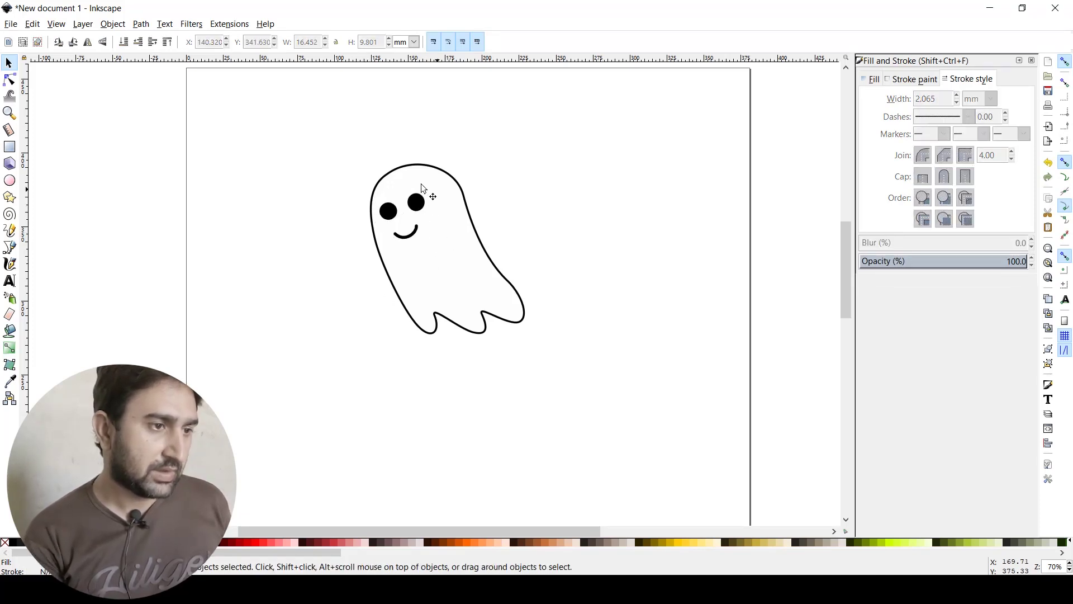
Raise the crown of the ghost's head by adjusting the nodes and handles on both sides of the head
{"action": "left_click", "coordinate": [9, 80]}
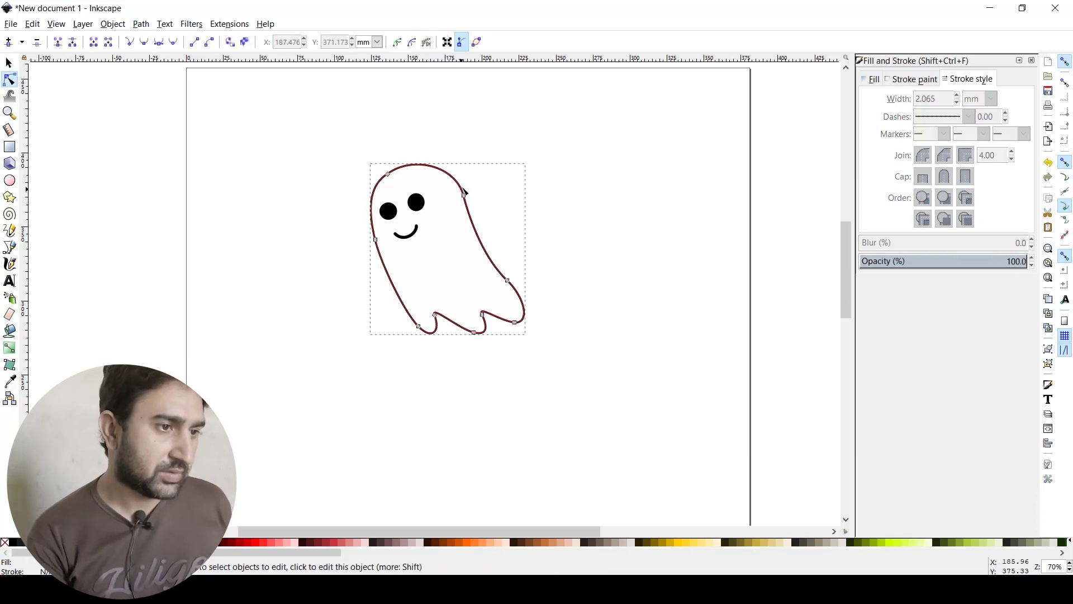
{"action": "left_click", "coordinate": [464, 193]}
{"action": "left_click", "coordinate": [464, 195]}
{"action": "left_click_drag", "start_coordinate": [456, 157], "coordinate": [453, 163]}
{"action": "left_click_drag", "start_coordinate": [391, 178], "coordinate": [389, 177]}
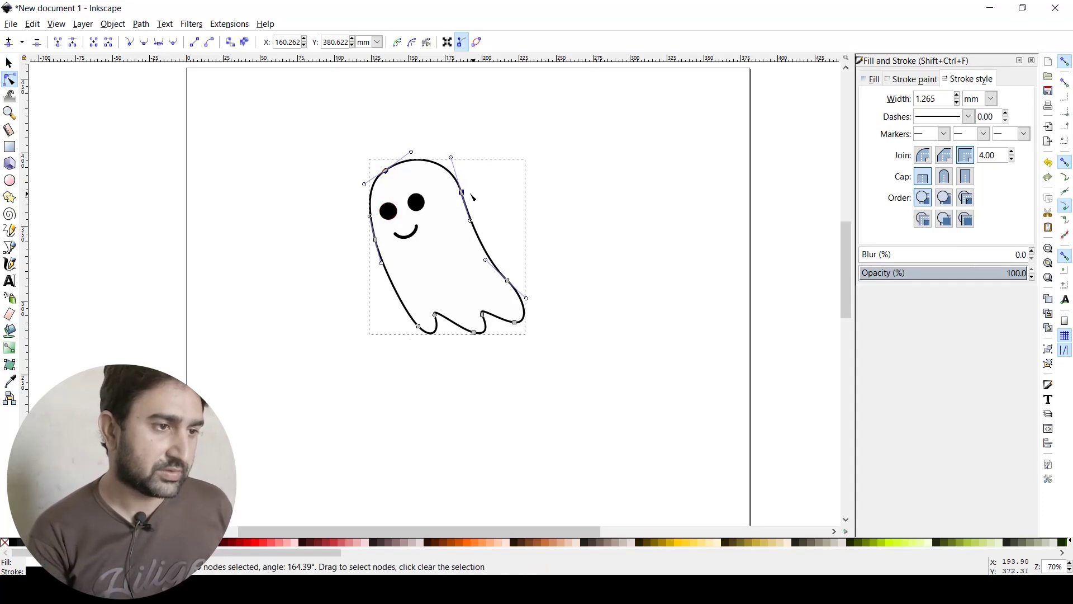
Reshape the ghost's right side with its nodes and handles so the lower right tail curves further outward
{"action": "left_click_drag", "start_coordinate": [461, 192], "coordinate": [455, 195]}
{"action": "left_click_drag", "start_coordinate": [485, 260], "coordinate": [483, 270]}
{"action": "left_click_drag", "start_coordinate": [507, 280], "coordinate": [535, 305]}
{"action": "left_click", "coordinate": [530, 297]}
{"action": "left_click", "coordinate": [527, 306]}
{"action": "left_click", "coordinate": [484, 367]}
{"action": "left_click", "coordinate": [507, 289]}
Refine the nodes on both sides of the head, the left side and the underside of the right tail, and deselect the outline
{"action": "left_click_drag", "start_coordinate": [458, 200], "coordinate": [461, 194]}
{"action": "left_click_drag", "start_coordinate": [375, 239], "coordinate": [376, 244]}
{"action": "left_click_drag", "start_coordinate": [385, 171], "coordinate": [389, 168]}
{"action": "left_click_drag", "start_coordinate": [461, 194], "coordinate": [462, 201]}
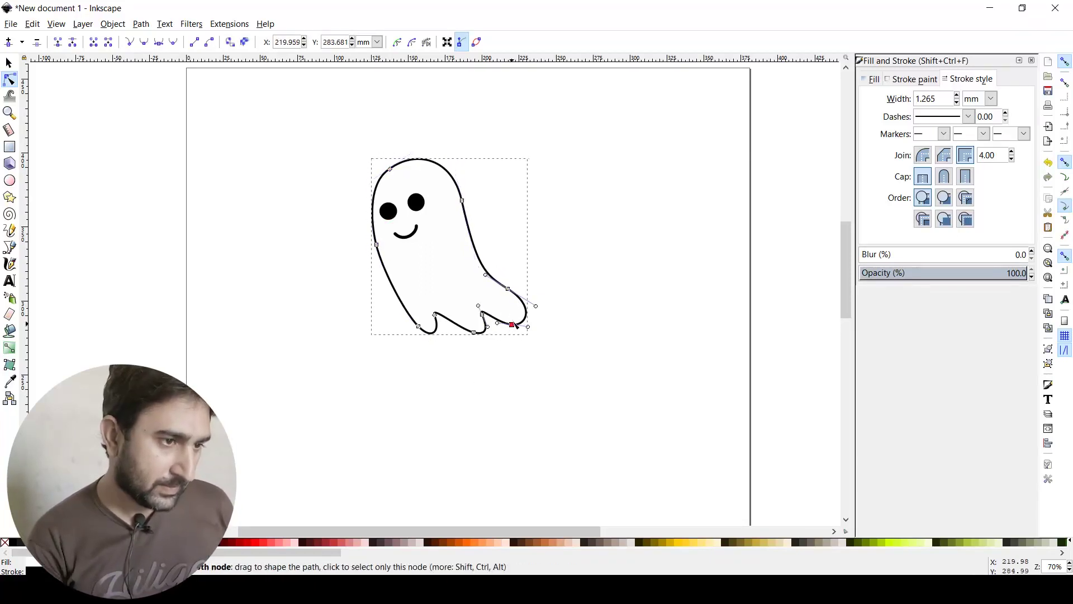
{"action": "left_click_drag", "start_coordinate": [512, 324], "coordinate": [516, 316]}
{"action": "left_click", "coordinate": [446, 432]}
{"action": "left_click", "coordinate": [9, 63]}
{"action": "left_click", "coordinate": [325, 366]}
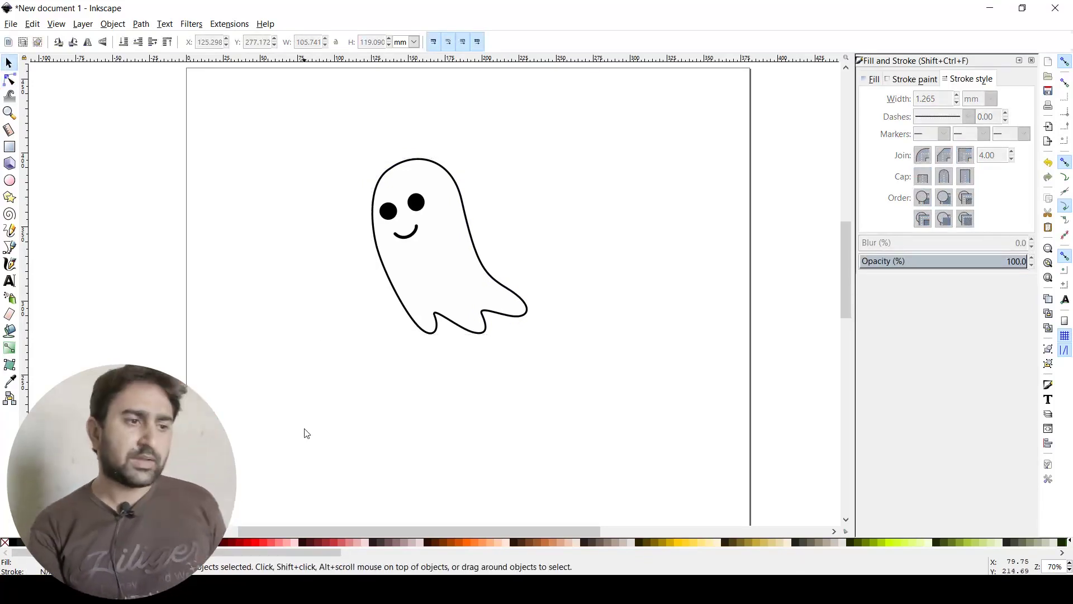
Move the eyes up slightly, and shrink the smile to about 13.4 by 8.3 mm and raise it closer beneath them
{"action": "left_click", "coordinate": [388, 211]}
{"action": "mouse_move", "coordinate": [388, 212]}
{"action": "left_mouse_down"}
{"action": "mouse_move", "coordinate": [415, 198]}
{"action": "mouse_move", "coordinate": [423, 237]}
{"action": "mouse_move", "coordinate": [413, 226]}
{"action": "left_mouse_up"}
{"action": "left_click", "coordinate": [416, 229]}
{"action": "left_click", "coordinate": [509, 189]}
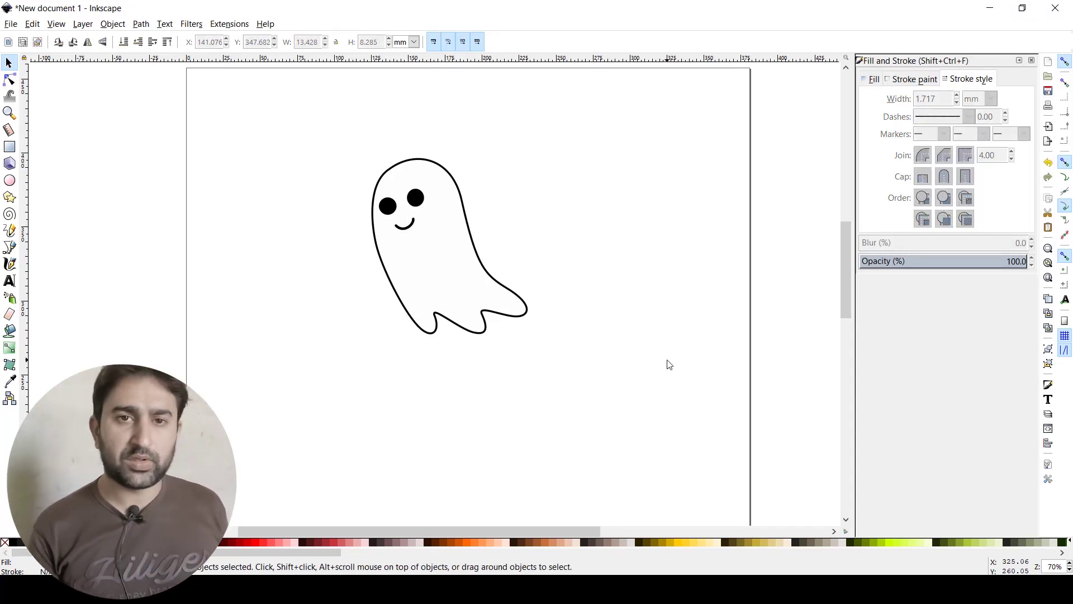
Enlarge the whole ghost with its face to about 207 by 234 mm and place it in the upper part of the page
{"action": "left_click_drag", "start_coordinate": [578, 136], "coordinate": [272, 431]}
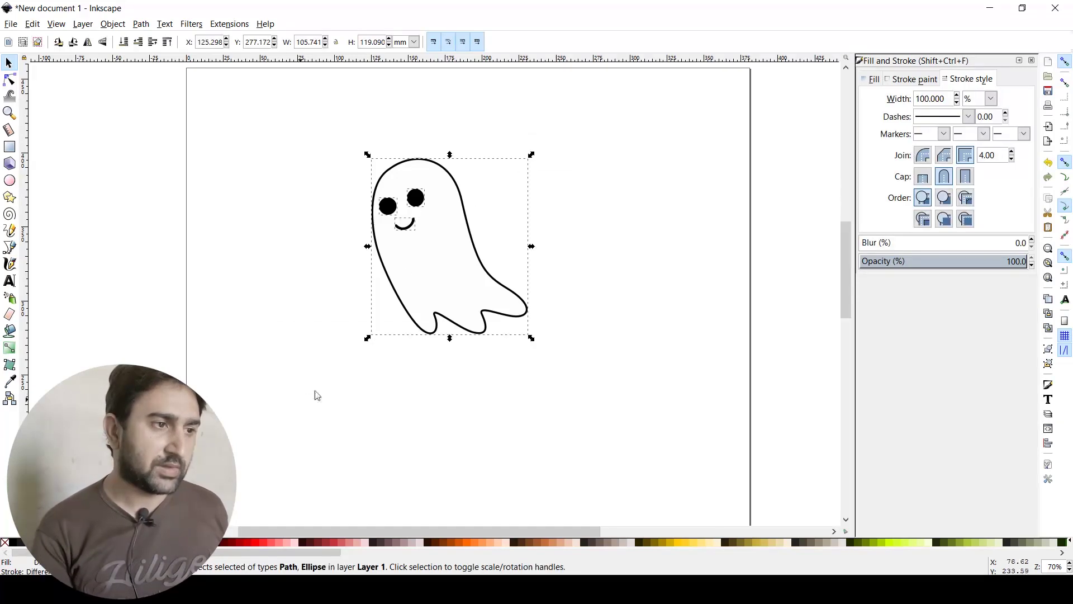
{"action": "left_click_drag", "start_coordinate": [656, 101], "coordinate": [270, 409]}
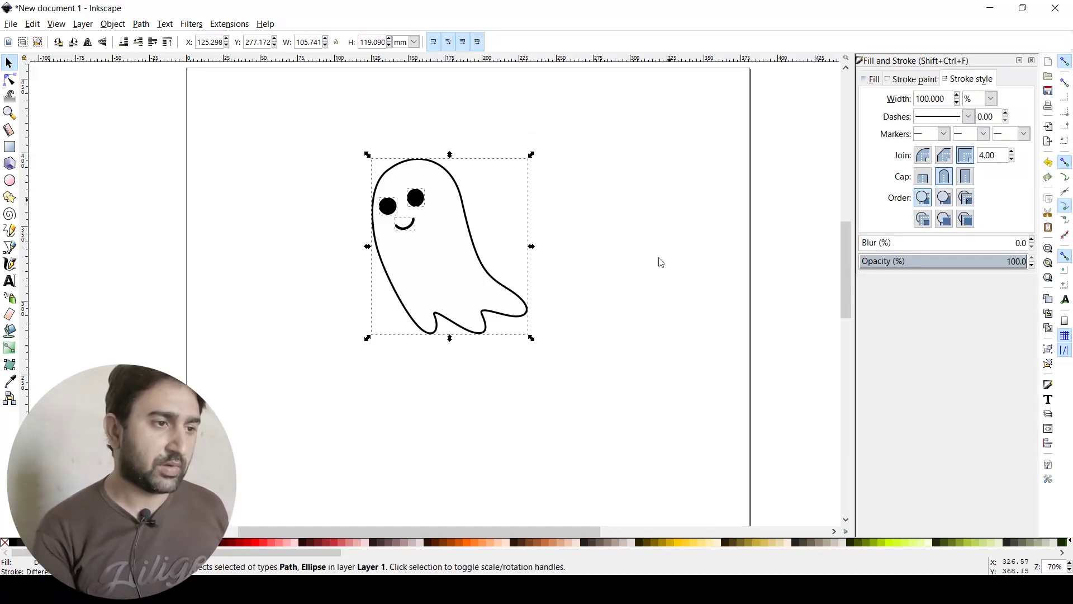
{"action": "left_click_drag", "start_coordinate": [271, 102], "coordinate": [692, 431]}
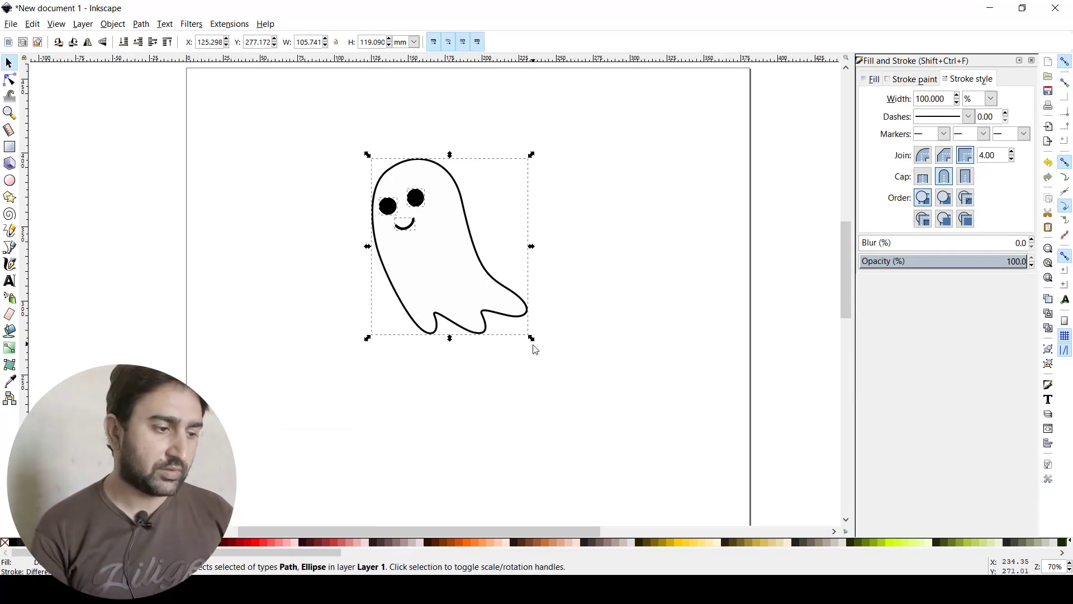
{"action": "left_click_drag", "start_coordinate": [537, 345], "coordinate": [663, 481]}
{"action": "left_click_drag", "start_coordinate": [545, 411], "coordinate": [508, 325]}
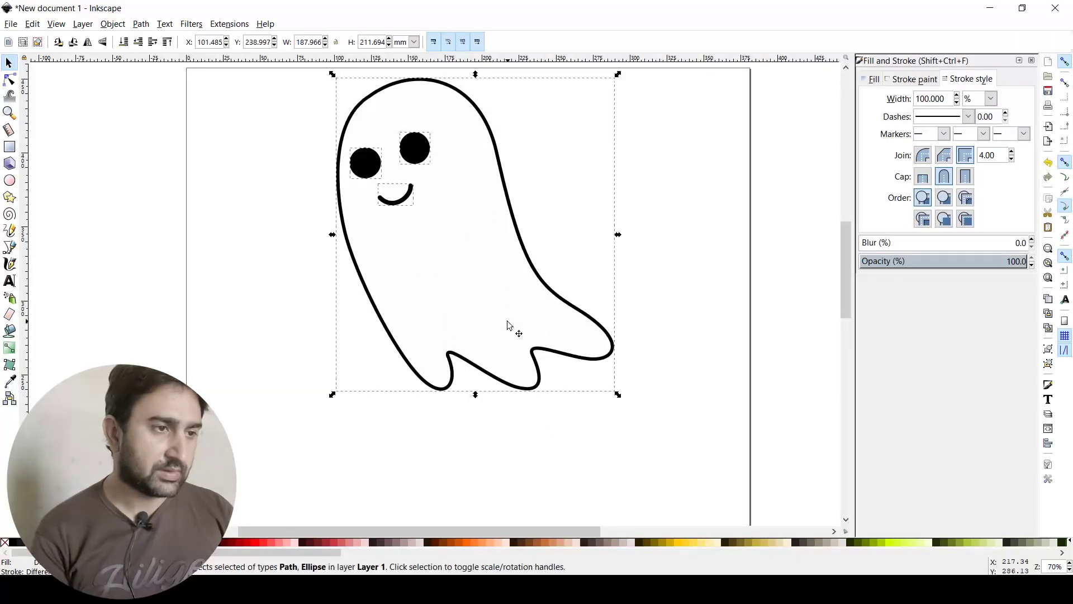
{"action": "key", "text": "minus"}
{"action": "key", "text": "minus"}
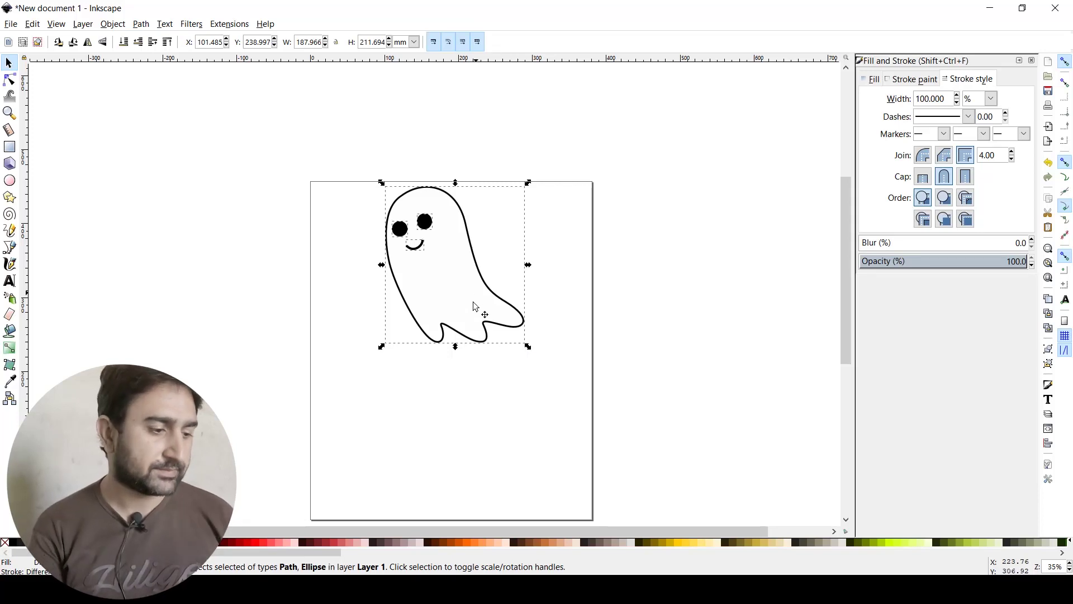
{"action": "mouse_move", "coordinate": [528, 347]}
{"action": "left_mouse_down"}
{"action": "mouse_move", "coordinate": [548, 366]}
{"action": "mouse_move", "coordinate": [539, 364]}
{"action": "left_mouse_up"}
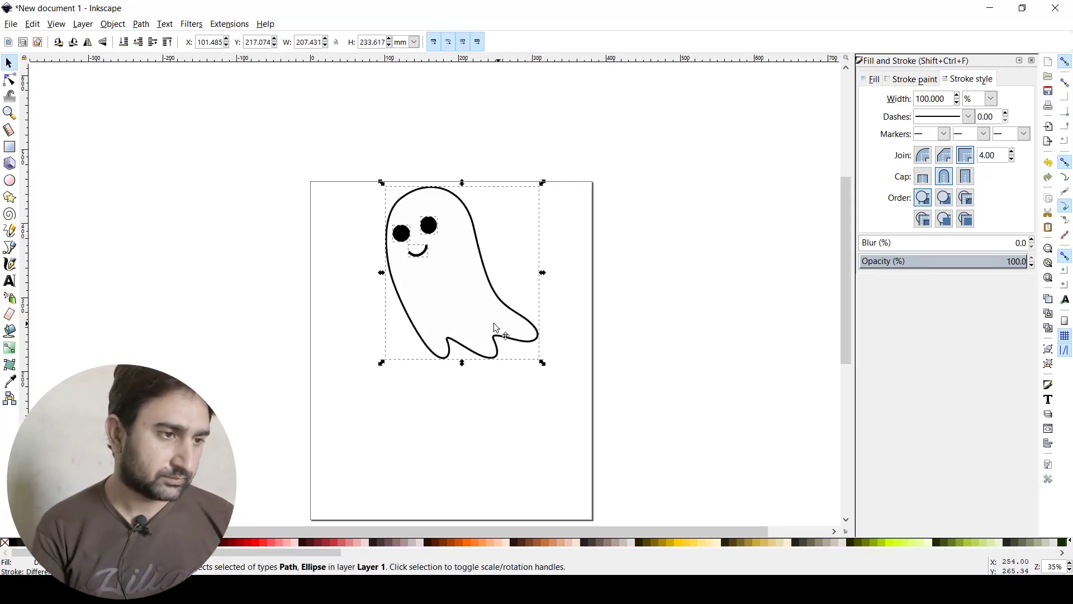
{"action": "left_click", "coordinate": [446, 414]}
Add the text "BOO!" below the ghost and enlarge it to about 272 by 85 mm
{"action": "left_click", "coordinate": [10, 280]}
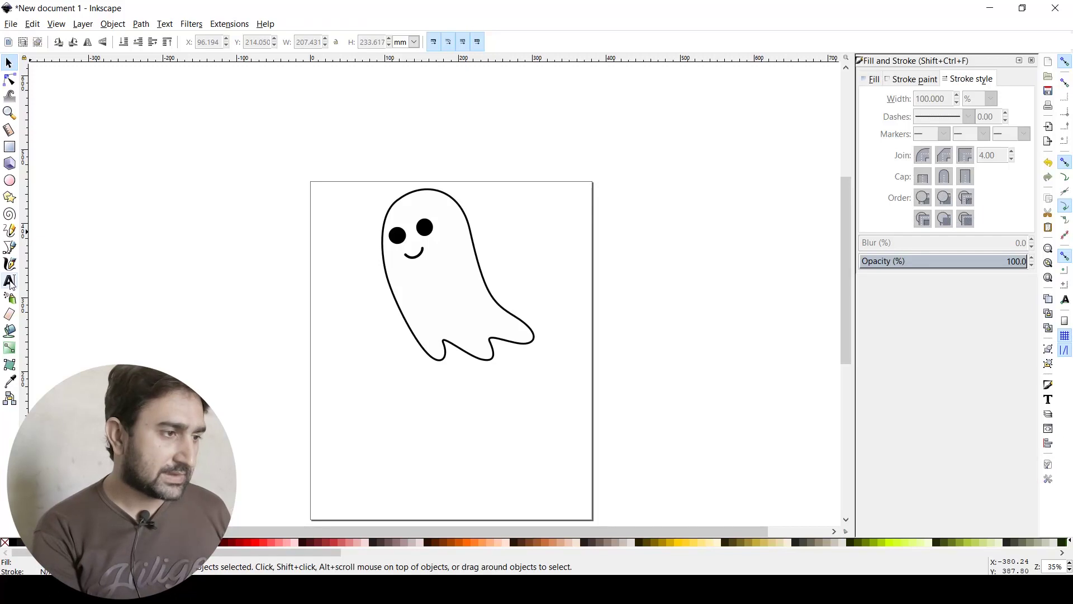
{"action": "left_click", "coordinate": [370, 417]}
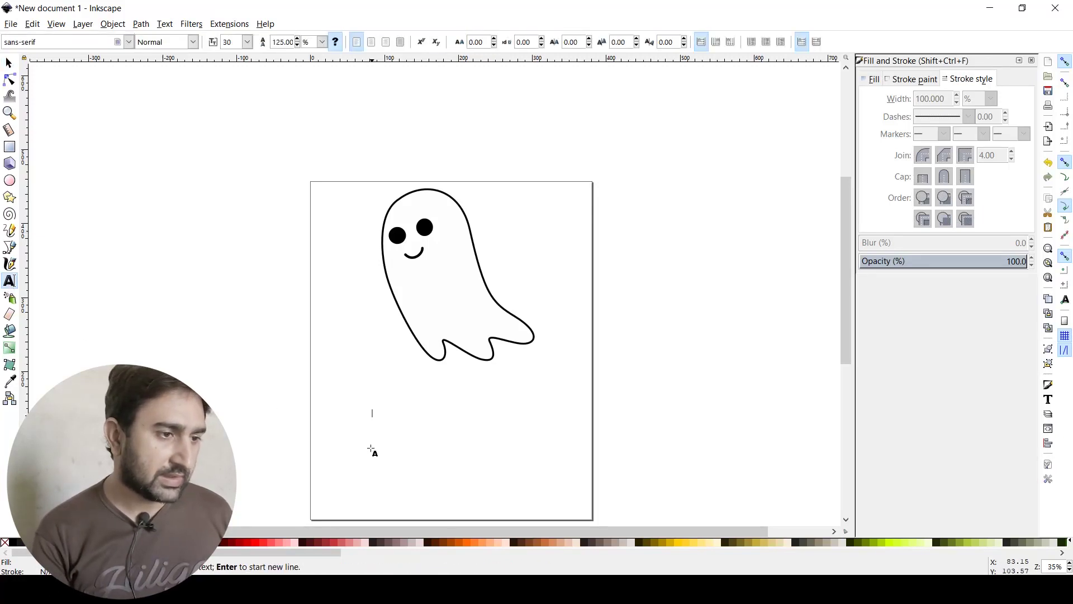
{"action": "type", "text": "BOO!"}
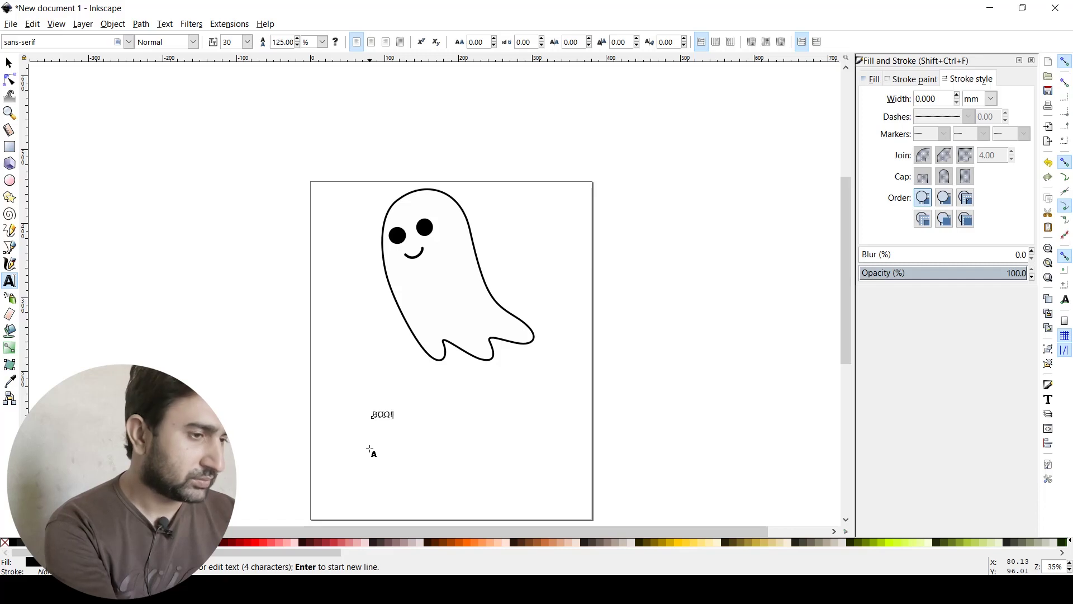
{"action": "left_click", "coordinate": [10, 60]}
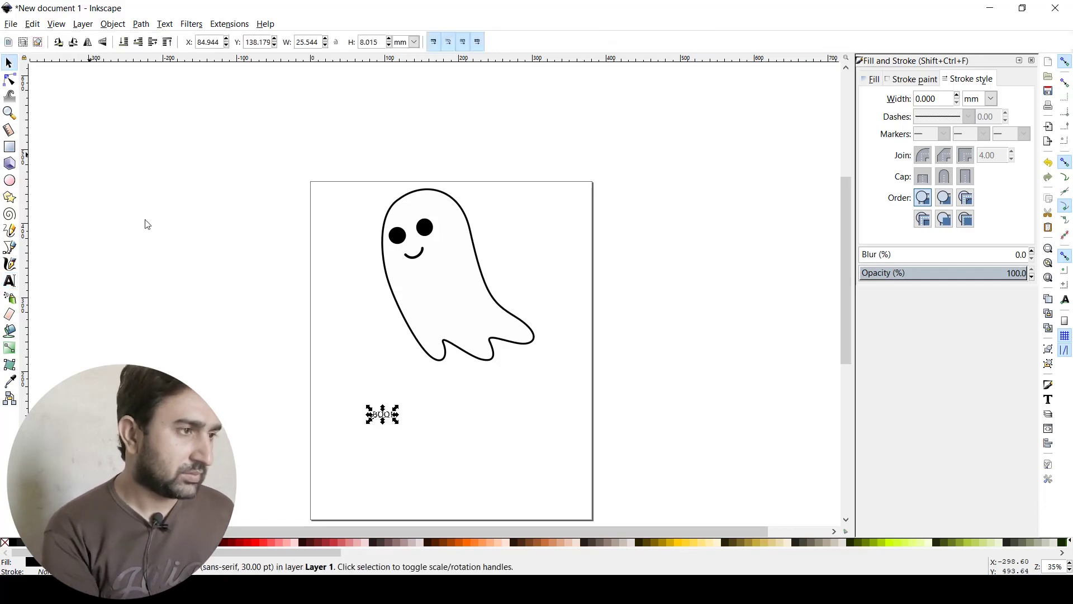
{"action": "left_click_drag", "start_coordinate": [397, 405], "coordinate": [576, 337]}
{"action": "left_click_drag", "start_coordinate": [532, 400], "coordinate": [512, 414]}
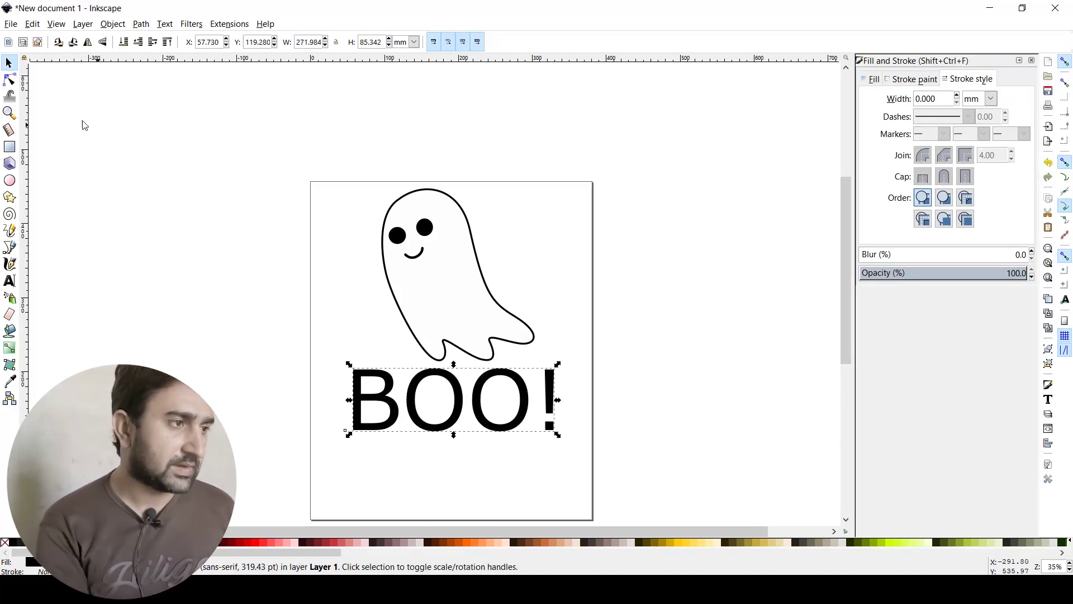
Change the "BOO!" text's font to Rounds Black and fit it beneath the ghost at about 294 by 89 mm
{"action": "left_click", "coordinate": [10, 282]}
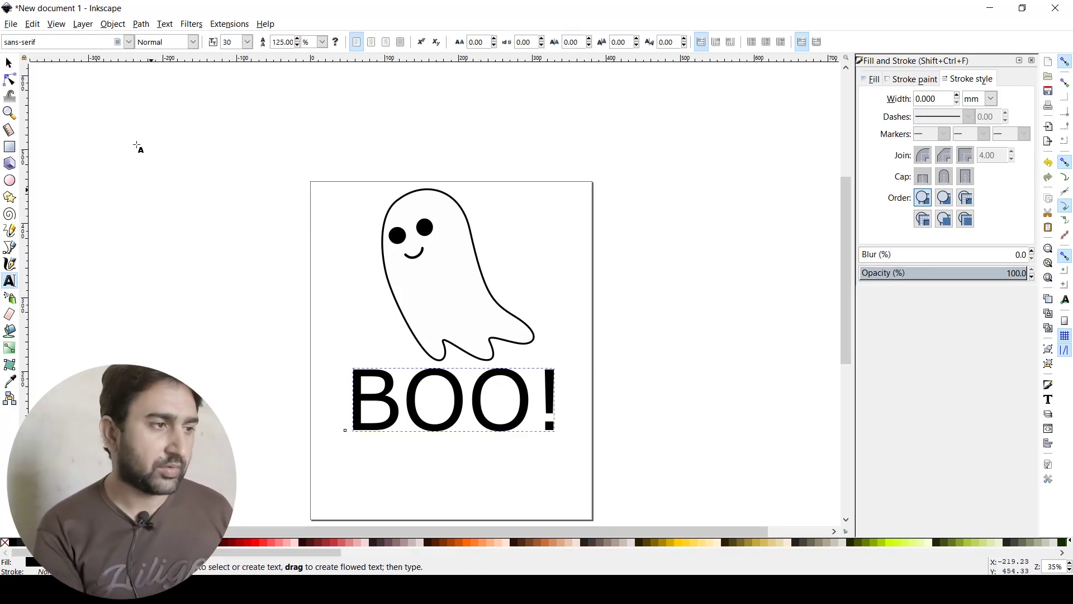
{"action": "left_click", "coordinate": [128, 43]}
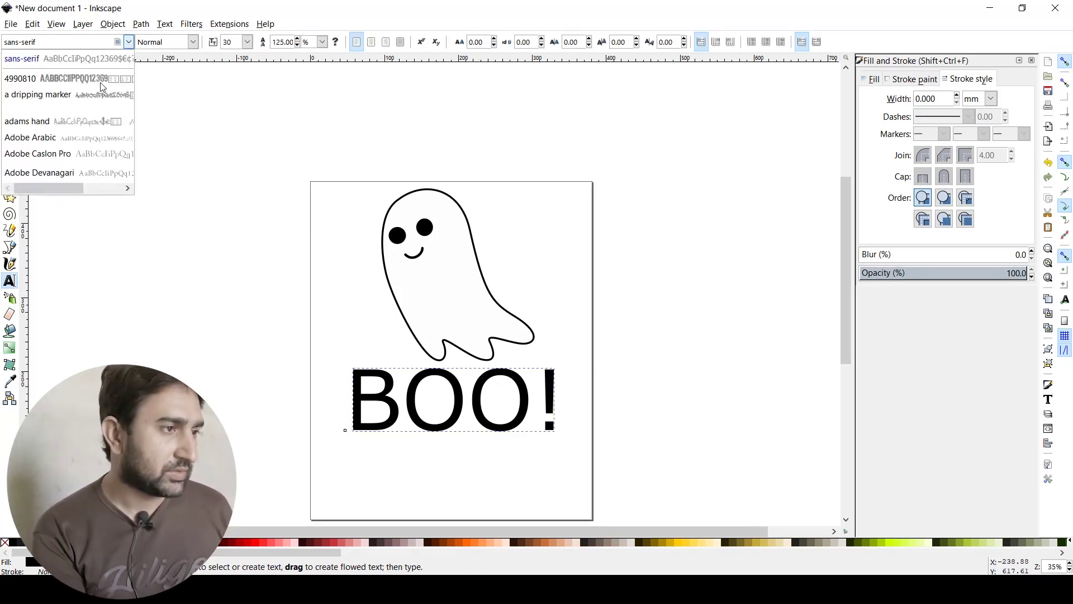
{"action": "scroll", "coordinate": [70, 162], "scroll_direction": "down", "scroll_amount": 20}
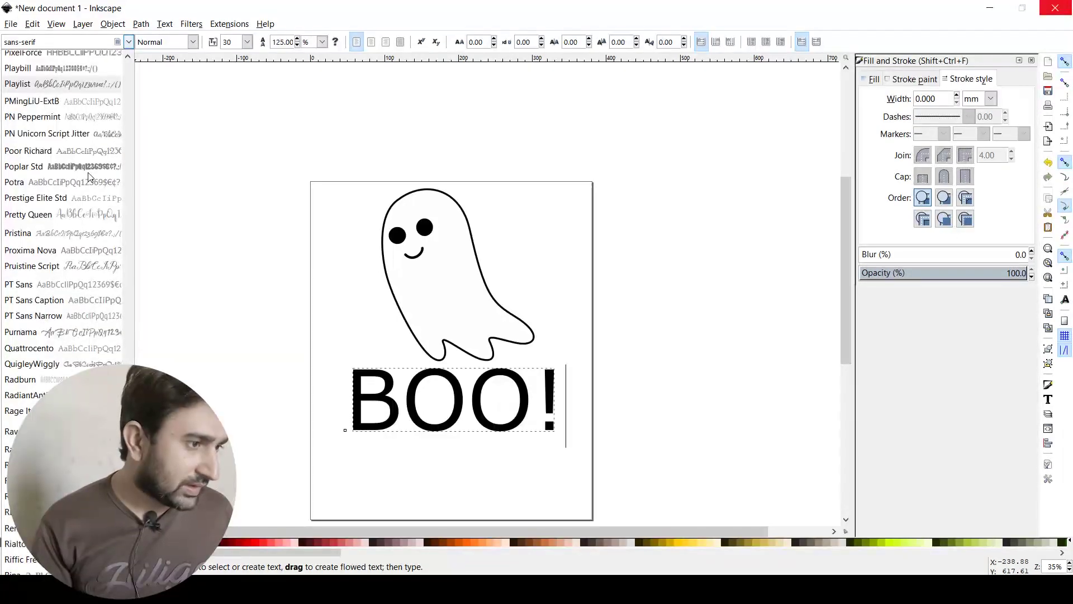
{"action": "scroll", "coordinate": [80, 189], "scroll_direction": "down", "scroll_amount": 5}
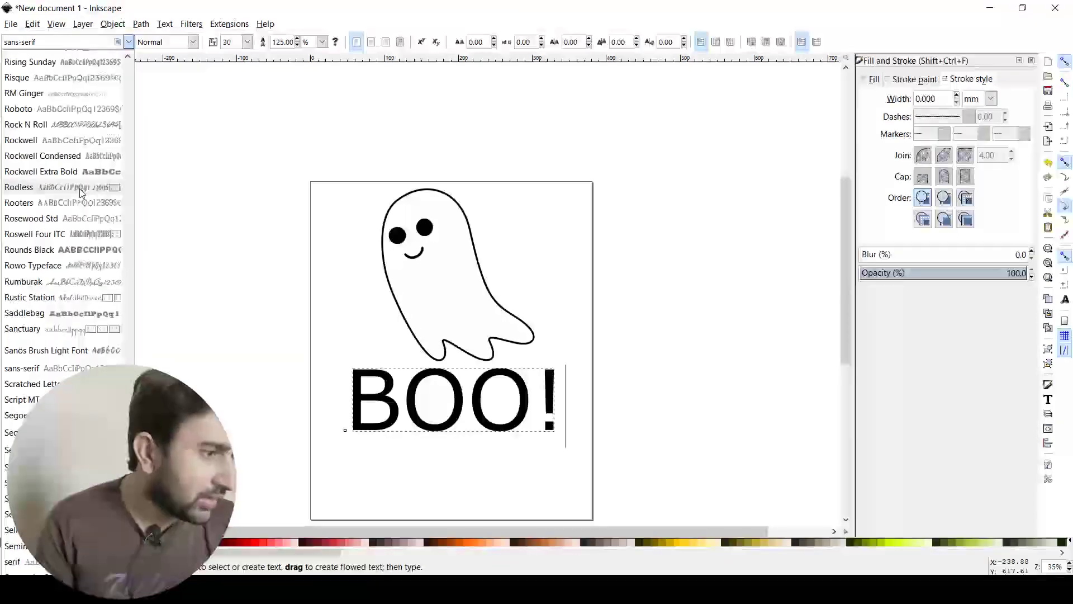
{"action": "left_click", "coordinate": [79, 195]}
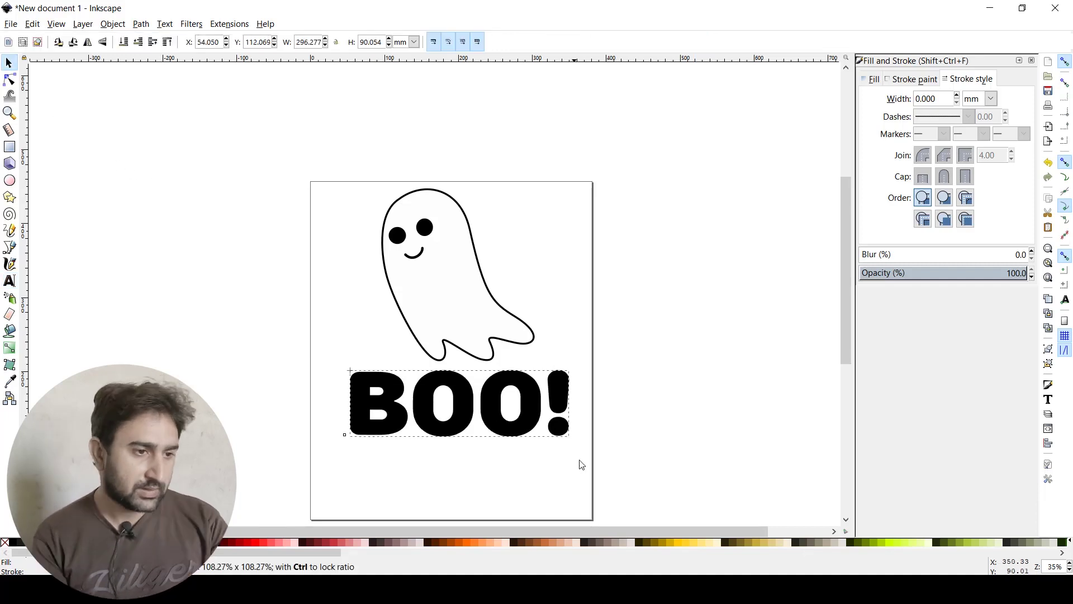
{"action": "left_click_drag", "start_coordinate": [578, 461], "coordinate": [565, 461]}
{"action": "left_click_drag", "start_coordinate": [513, 436], "coordinate": [502, 439]}
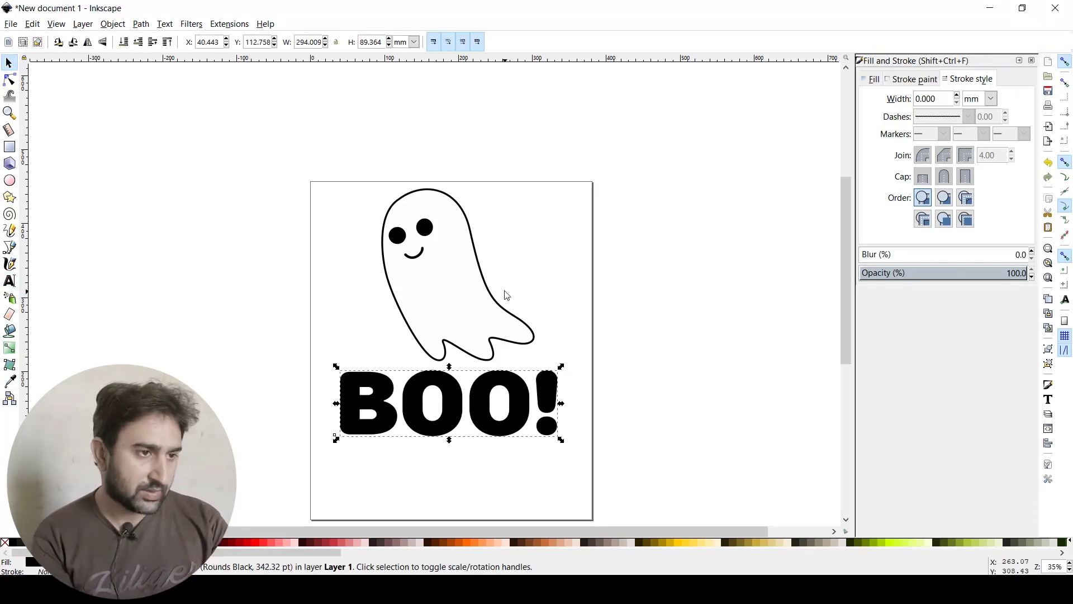
Shift the whole ghost with its face slightly left and down above the "BOO!" text, and deselect it
{"action": "left_click_drag", "start_coordinate": [562, 143], "coordinate": [326, 331]}
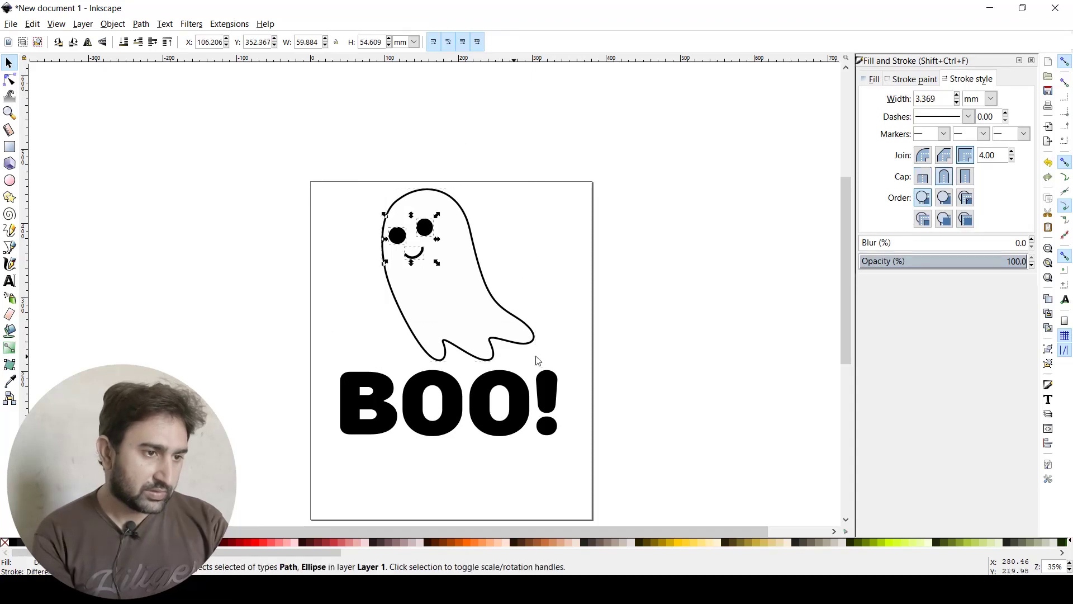
{"action": "left_click_drag", "start_coordinate": [457, 200], "coordinate": [360, 362]}
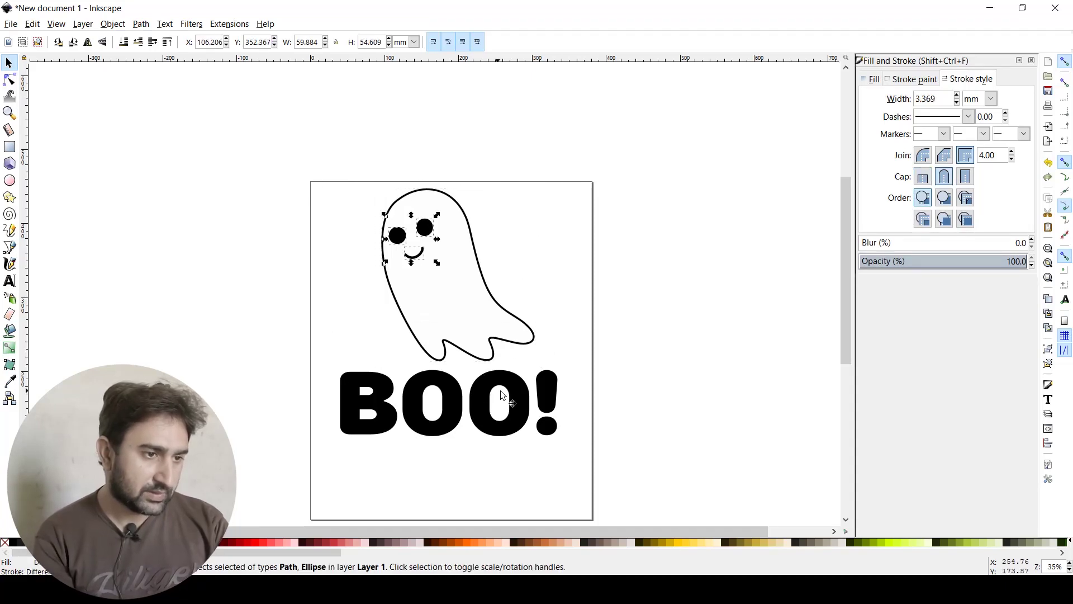
{"action": "left_click_drag", "start_coordinate": [620, 116], "coordinate": [316, 381]}
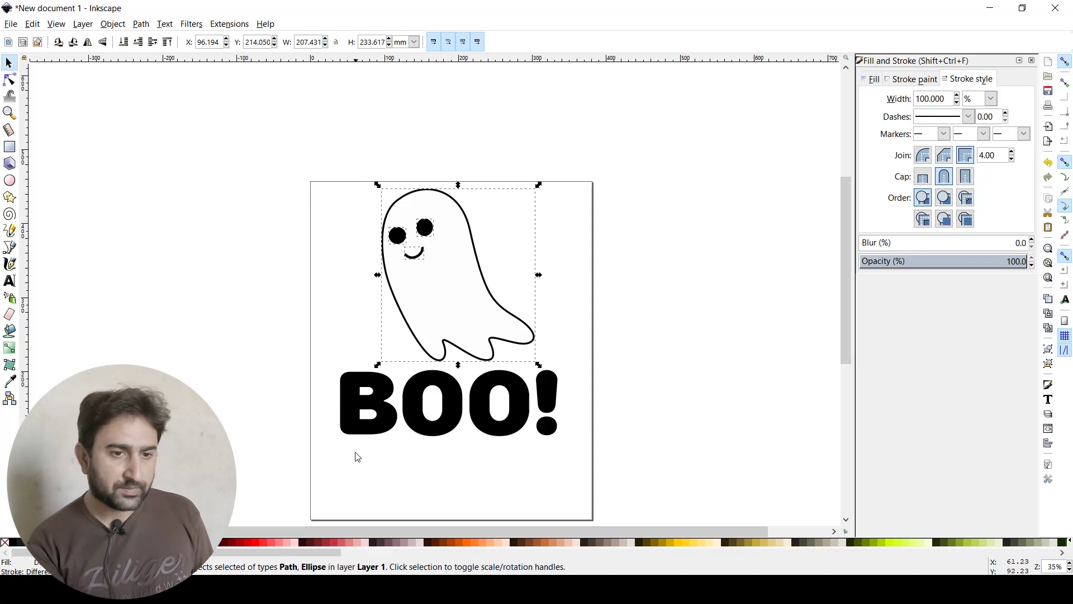
{"action": "left_click_drag", "start_coordinate": [489, 292], "coordinate": [477, 293]}
{"action": "left_click", "coordinate": [616, 159]}
{"action": "left_click_drag", "start_coordinate": [553, 145], "coordinate": [336, 369]}
{"action": "key", "text": "shift+Right"}
{"action": "key", "text": "Escape"}
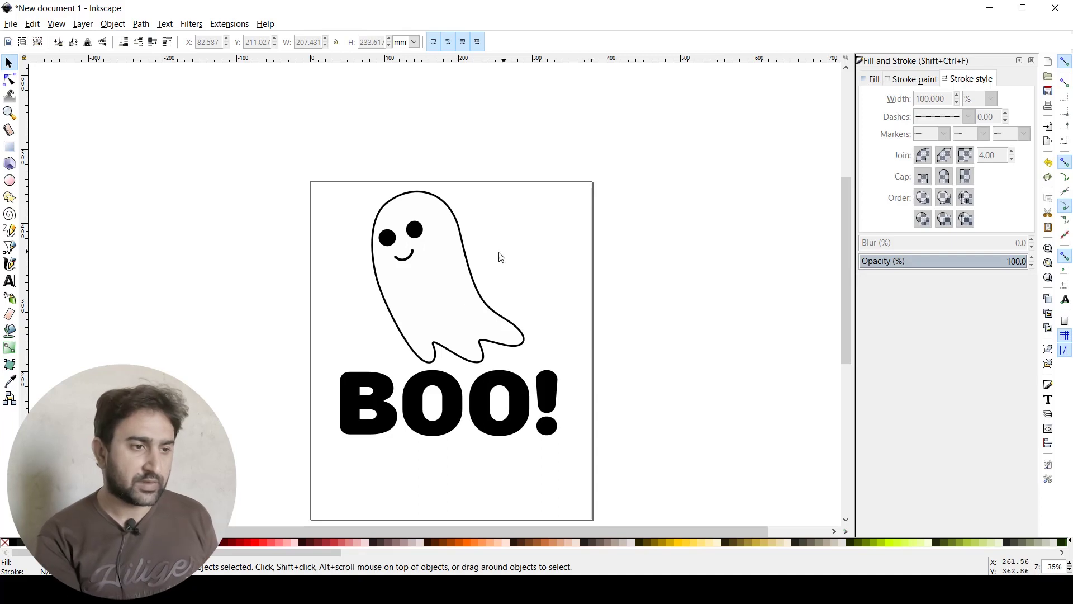
Apply a linear gradient fill to the ghost's body
{"action": "left_click", "coordinate": [467, 267]}
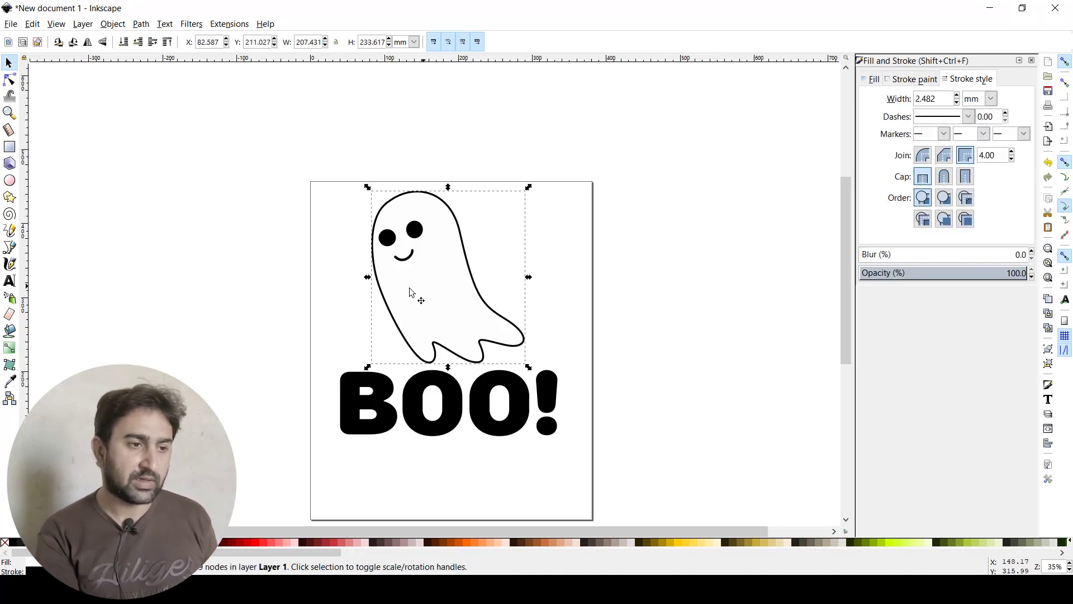
{"action": "left_click", "coordinate": [873, 80]}
{"action": "left_click", "coordinate": [901, 101]}
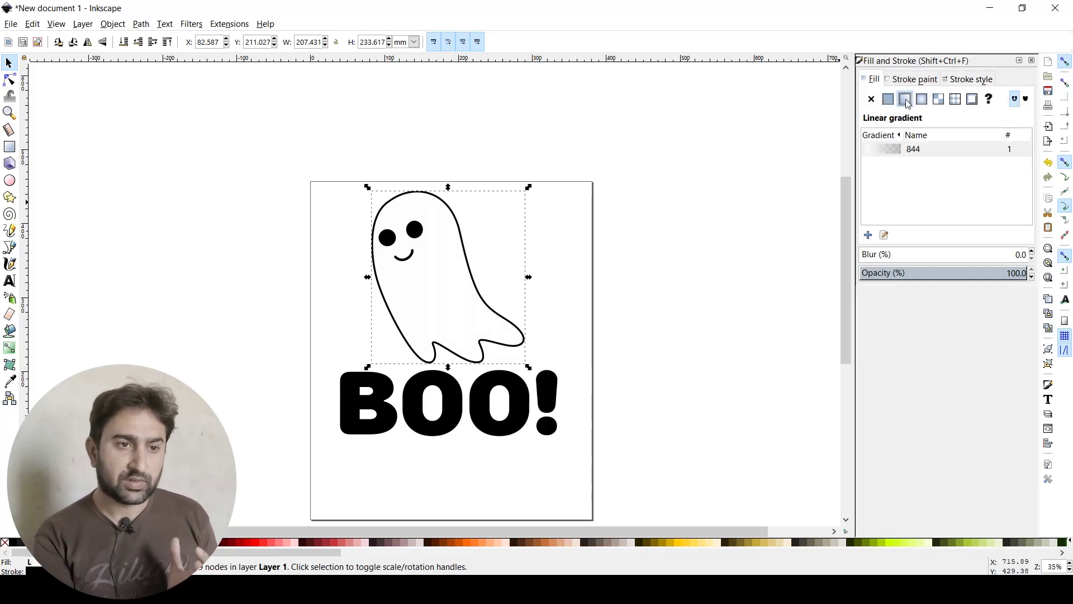
Angle the ghost body's linear gradient diagonally, from beside the eye on the head's upper-left edge to the tail's lower-right tip
{"action": "left_click", "coordinate": [892, 149]}
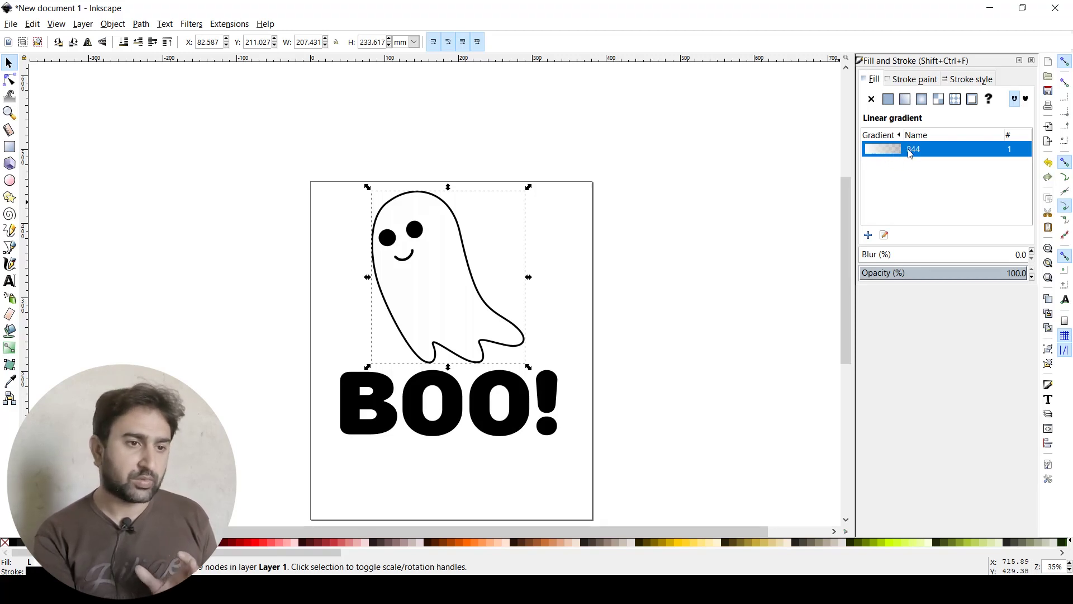
{"action": "left_click", "coordinate": [10, 349]}
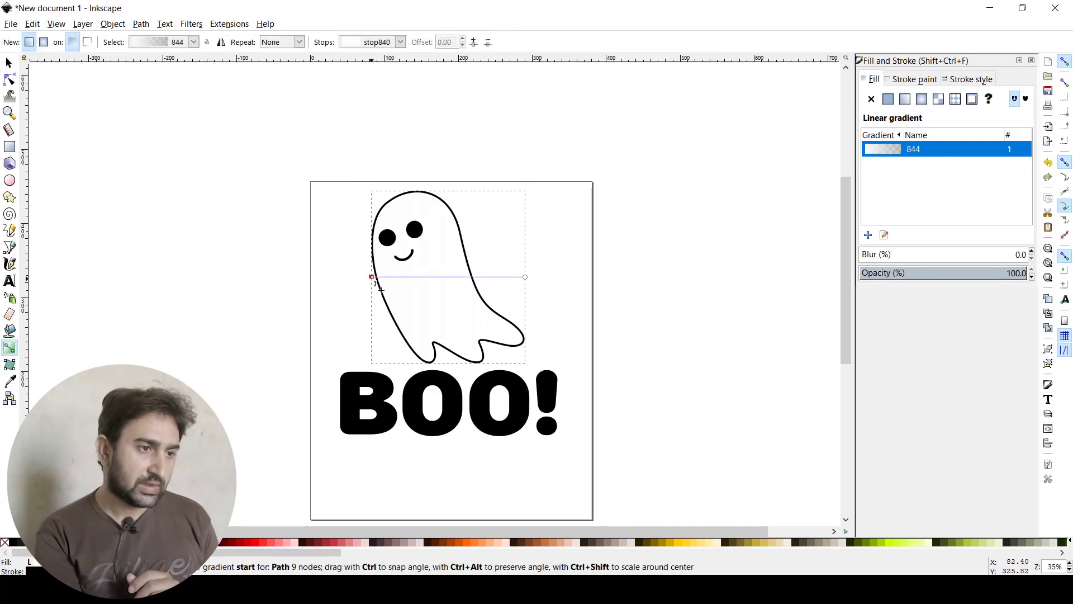
{"action": "left_click", "coordinate": [372, 277]}
{"action": "left_click_drag", "start_coordinate": [371, 277], "coordinate": [380, 224]}
{"action": "left_click_drag", "start_coordinate": [525, 277], "coordinate": [513, 347]}
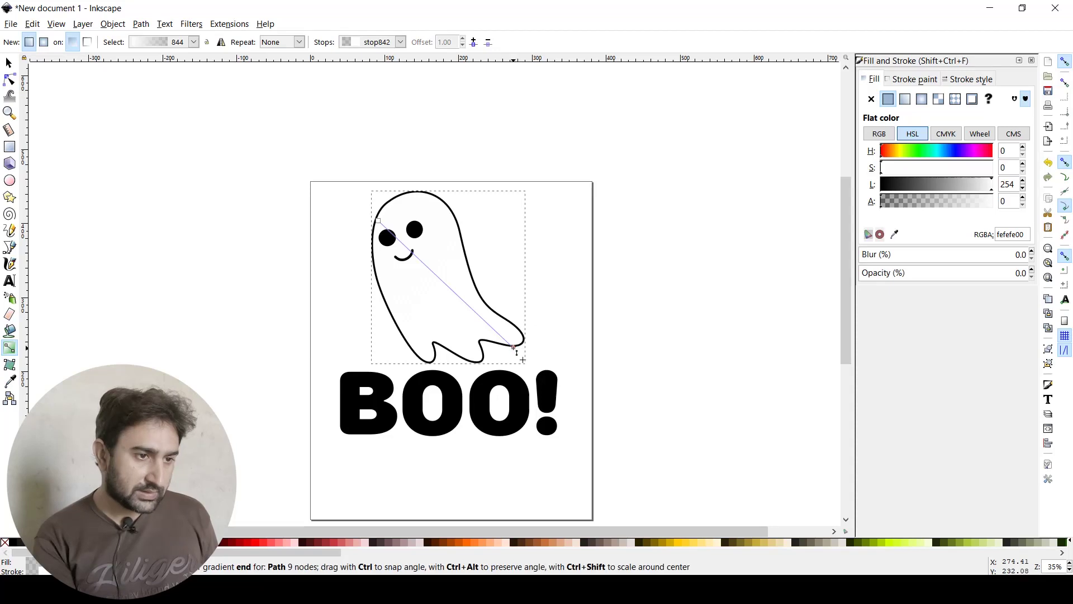
Make the gradient's end stop mid grey with lightness 128 and alpha 251, and move it slightly beyond the tail tip
{"action": "left_click_drag", "start_coordinate": [975, 191], "coordinate": [934, 190]}
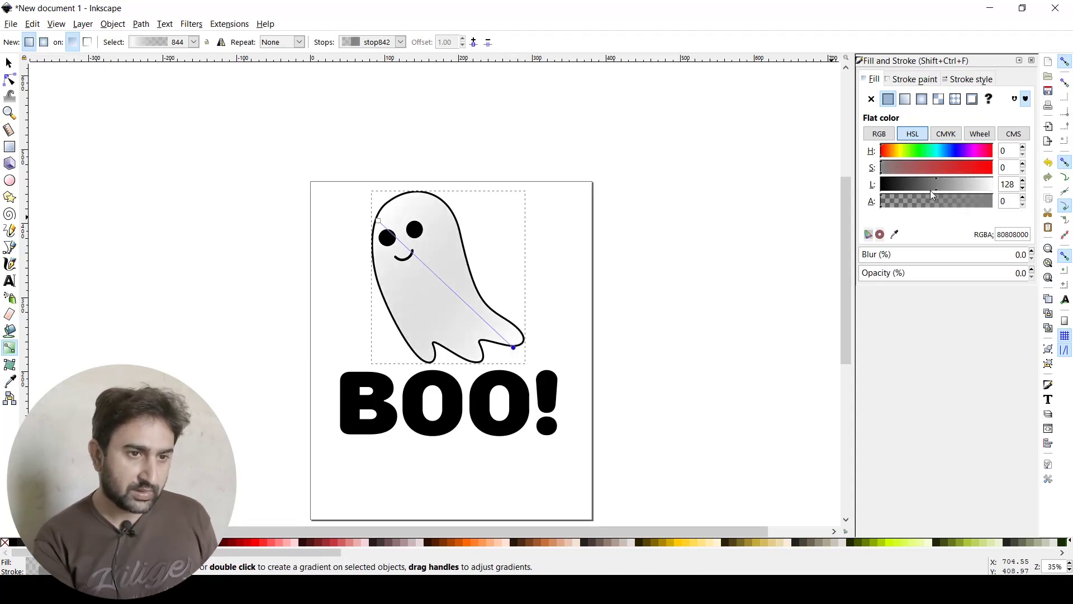
{"action": "left_click", "coordinate": [380, 222]}
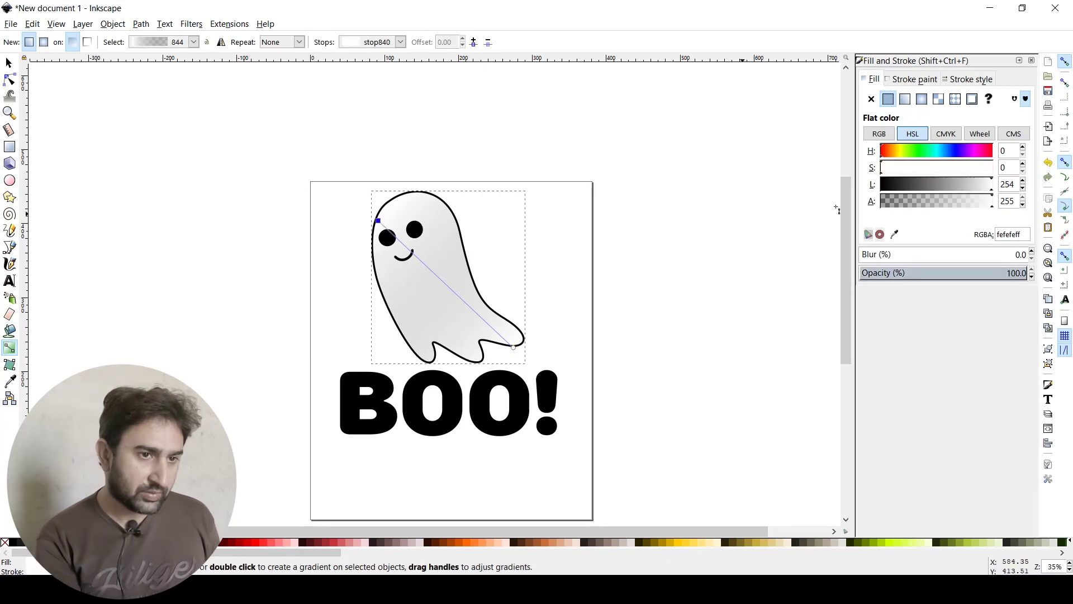
{"action": "left_click_drag", "start_coordinate": [513, 347], "coordinate": [523, 359]}
{"action": "left_click_drag", "start_coordinate": [883, 203], "coordinate": [1003, 204]}
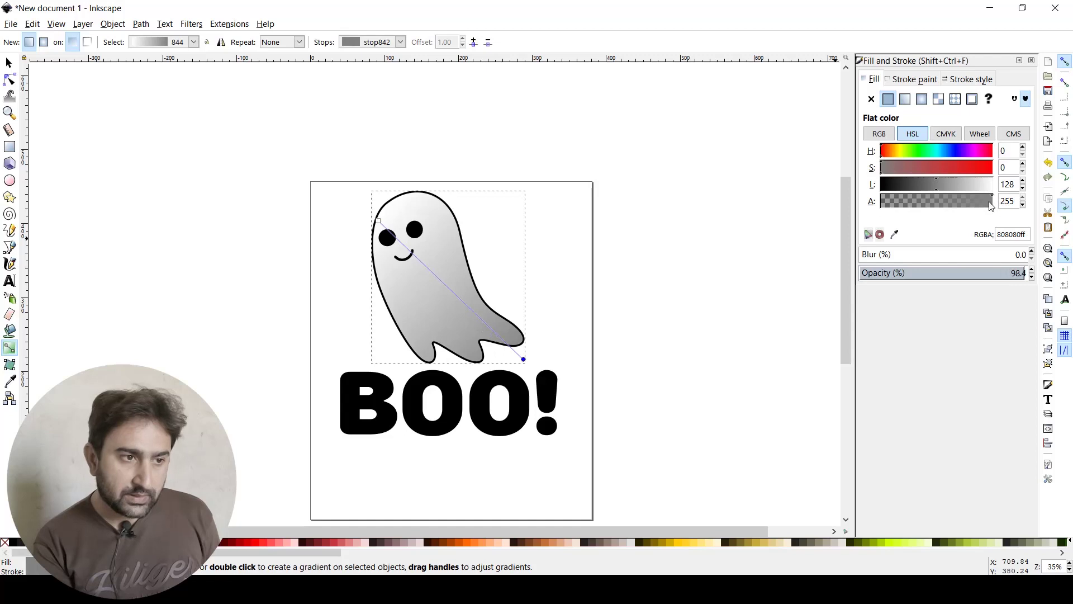
Lighten the gradient's end stop to lightness 207, move its start stop to just below the smile, and deselect the ghost
{"action": "left_click_drag", "start_coordinate": [379, 221], "coordinate": [380, 212]}
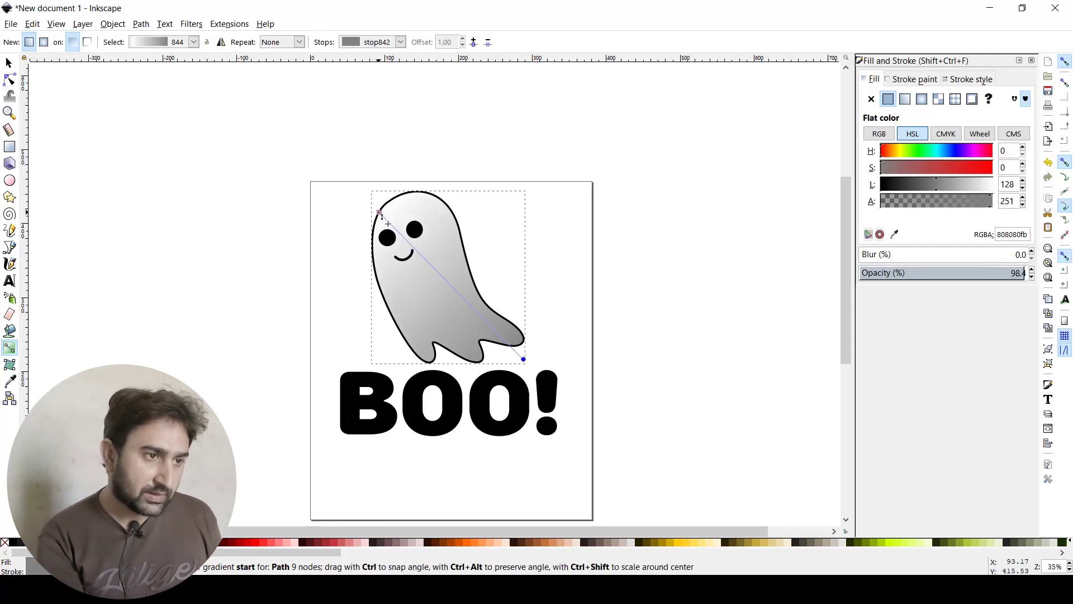
{"action": "left_click", "coordinate": [523, 359]}
{"action": "mouse_move", "coordinate": [954, 186]}
{"action": "left_mouse_down"}
{"action": "mouse_move", "coordinate": [941, 189]}
{"action": "mouse_move", "coordinate": [970, 188]}
{"action": "left_mouse_up"}
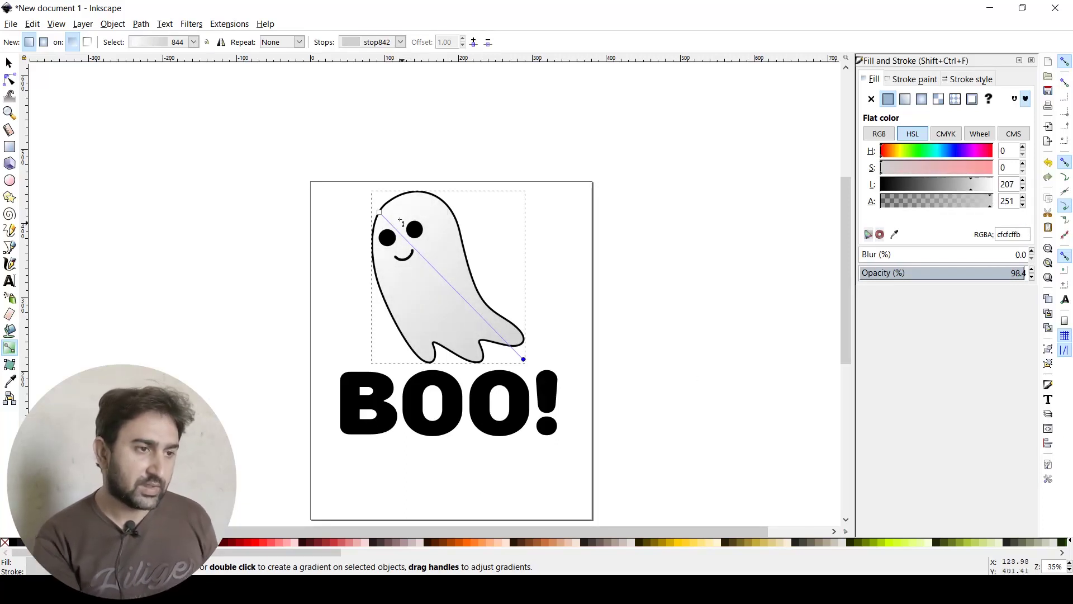
{"action": "left_click_drag", "start_coordinate": [380, 213], "coordinate": [418, 263]}
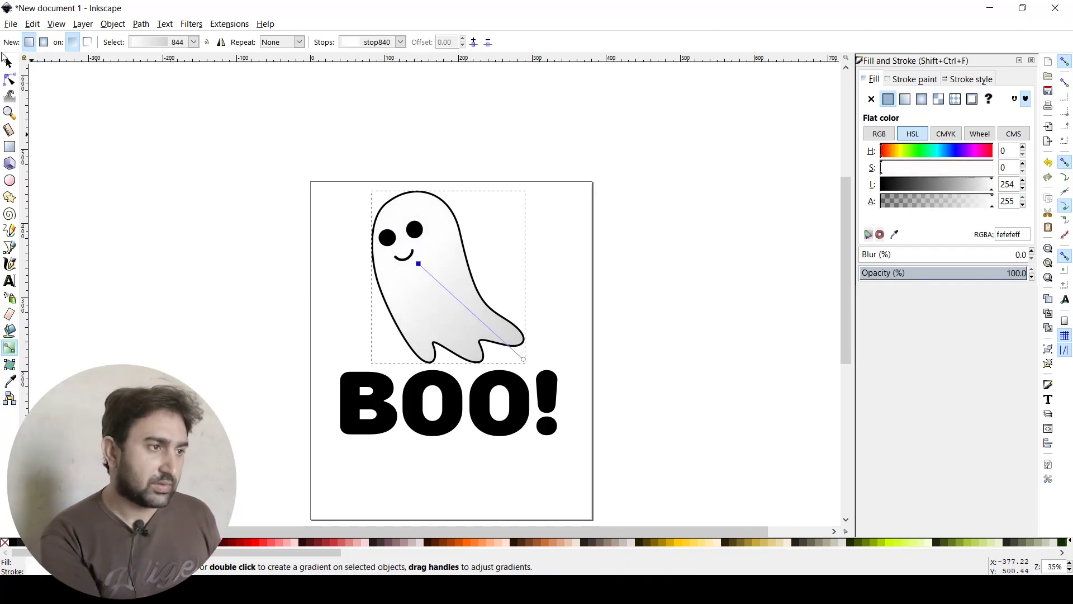
{"action": "left_click", "coordinate": [9, 63]}
{"action": "left_click", "coordinate": [619, 318]}
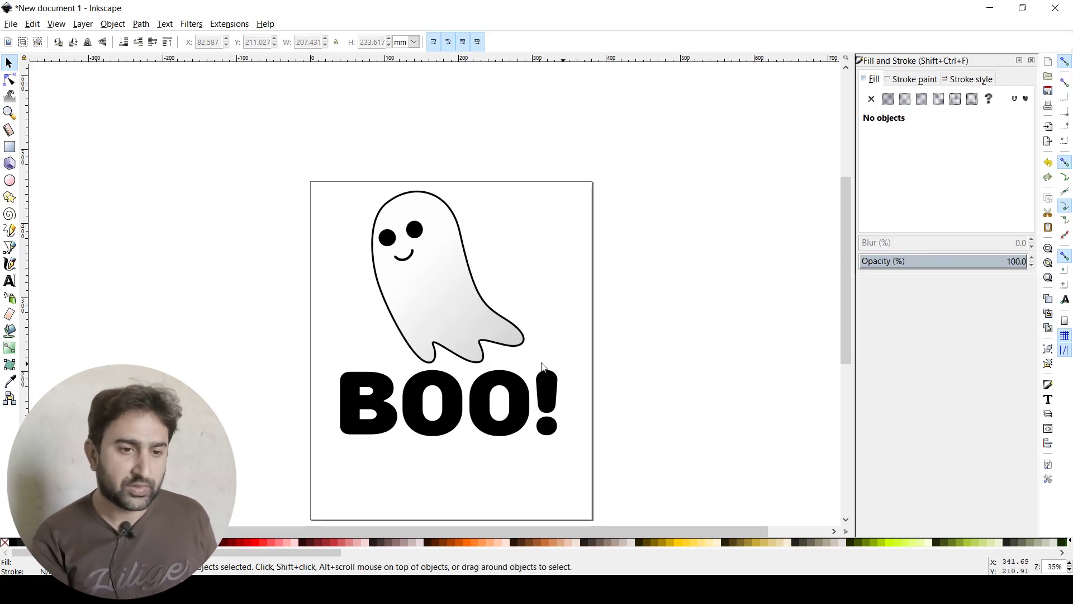
Export the whole page as a 4500 by 5400 pixel PNG at 300 dpi to D:\Work\bitmap.png, view the image and return to Inkscape
{"action": "left_click", "coordinate": [10, 24]}
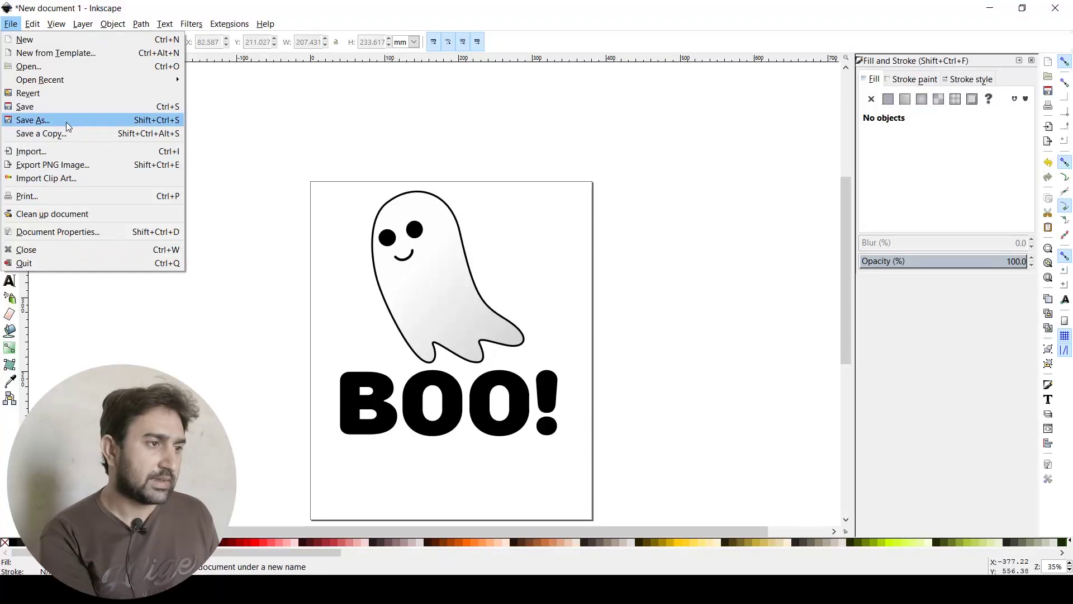
{"action": "left_click", "coordinate": [82, 168]}
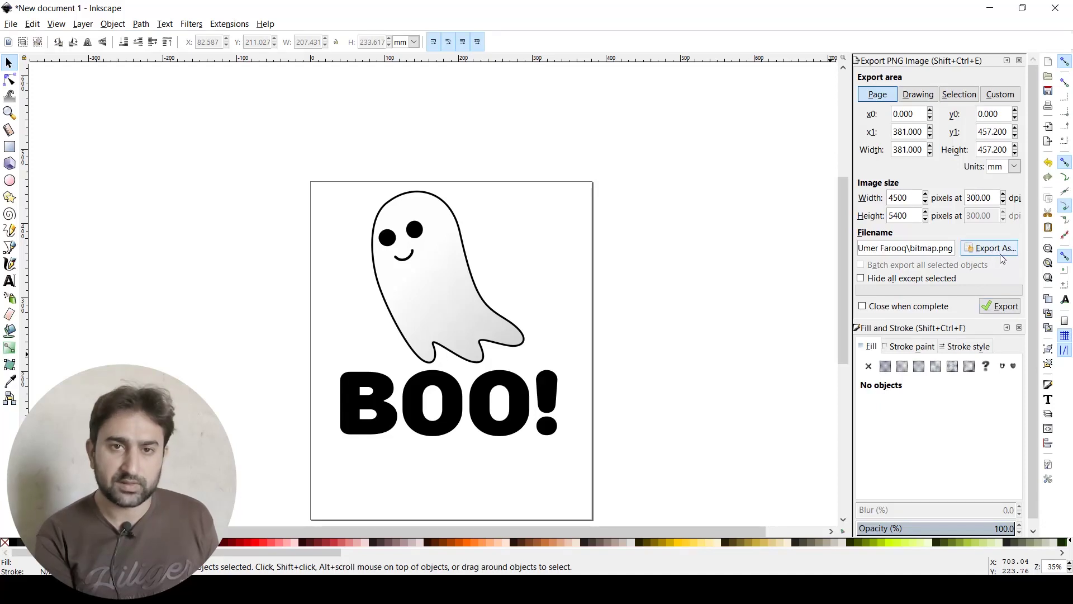
{"action": "left_click", "coordinate": [999, 306]}
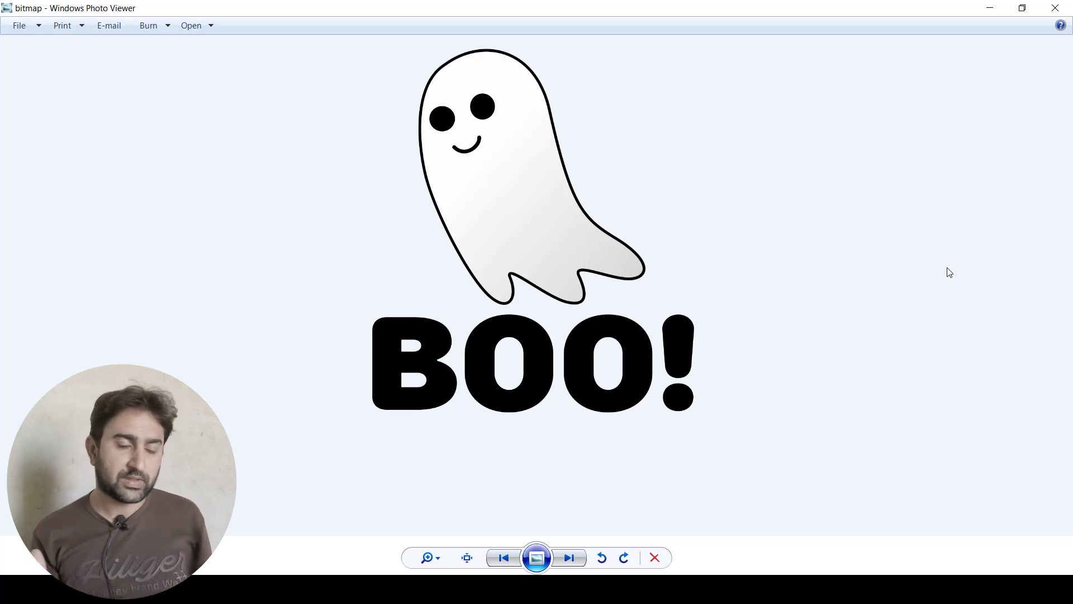
{"action": "key", "text": "alt+Tab"}
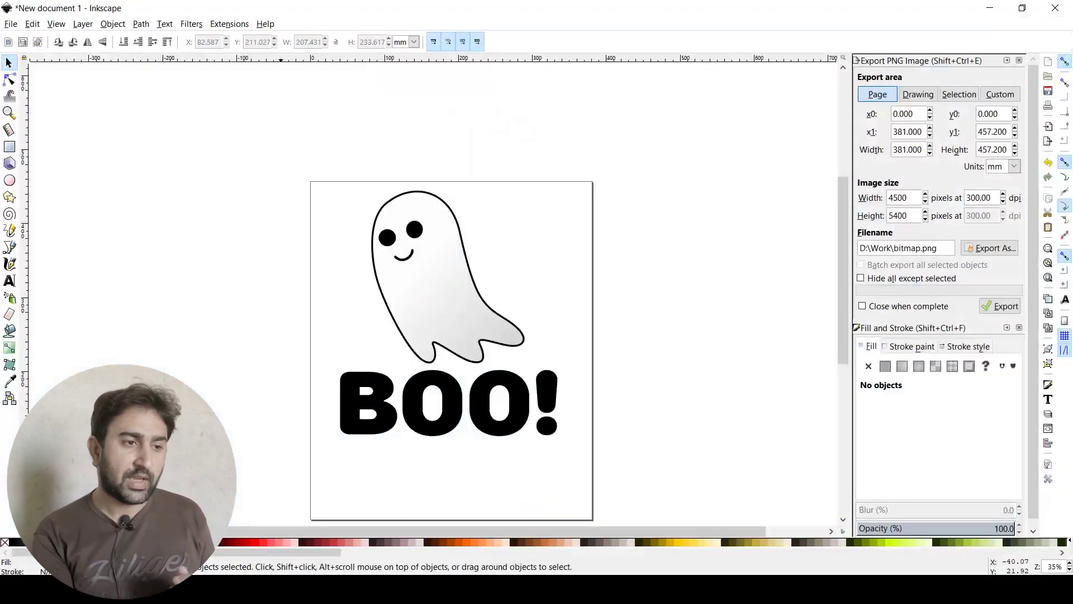